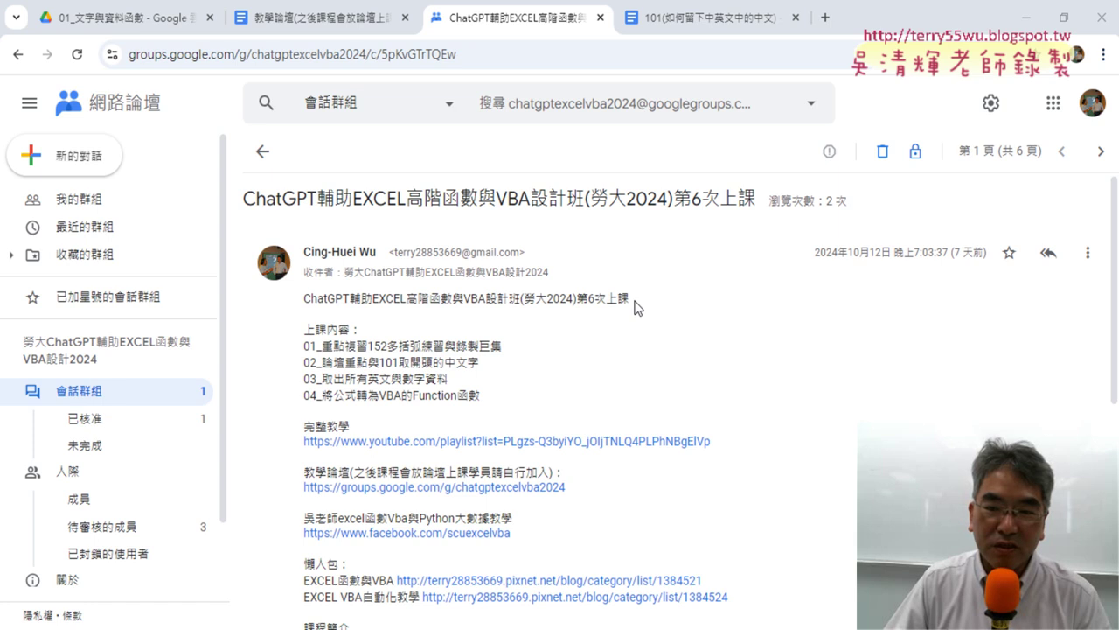
# Step: Highlight the 第6次上課 phrase and the 152 bracket-practice topic on line 01
pyautogui.moveTo(631, 298); pyautogui.dragTo(576, 298)
pyautogui.moveTo(502, 347); pyautogui.dragTo(367, 346)
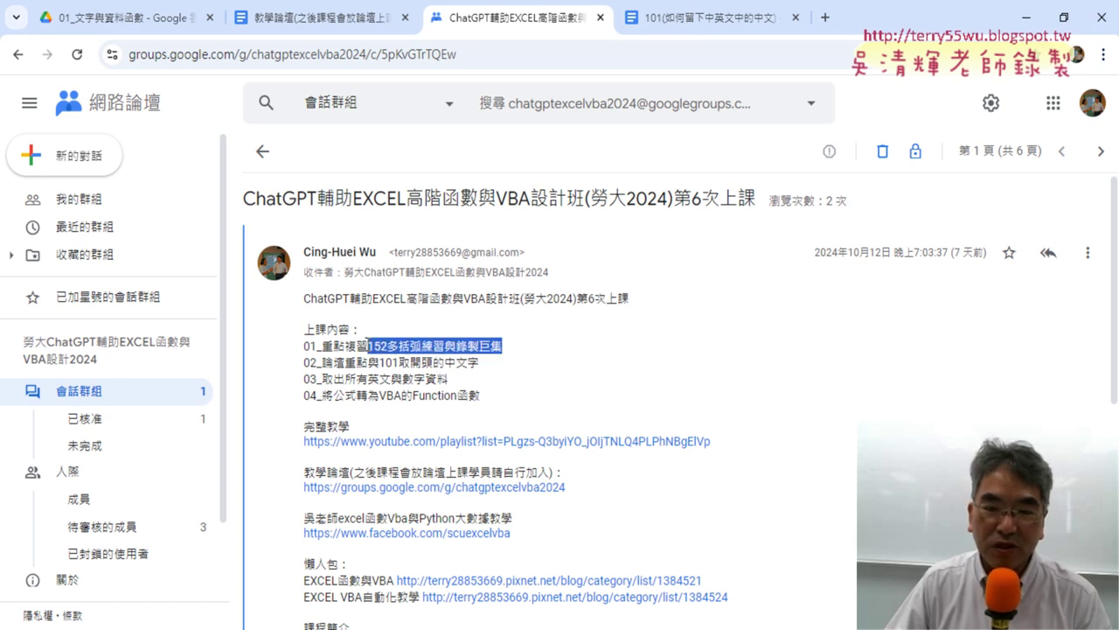
pyautogui.click(410, 352)
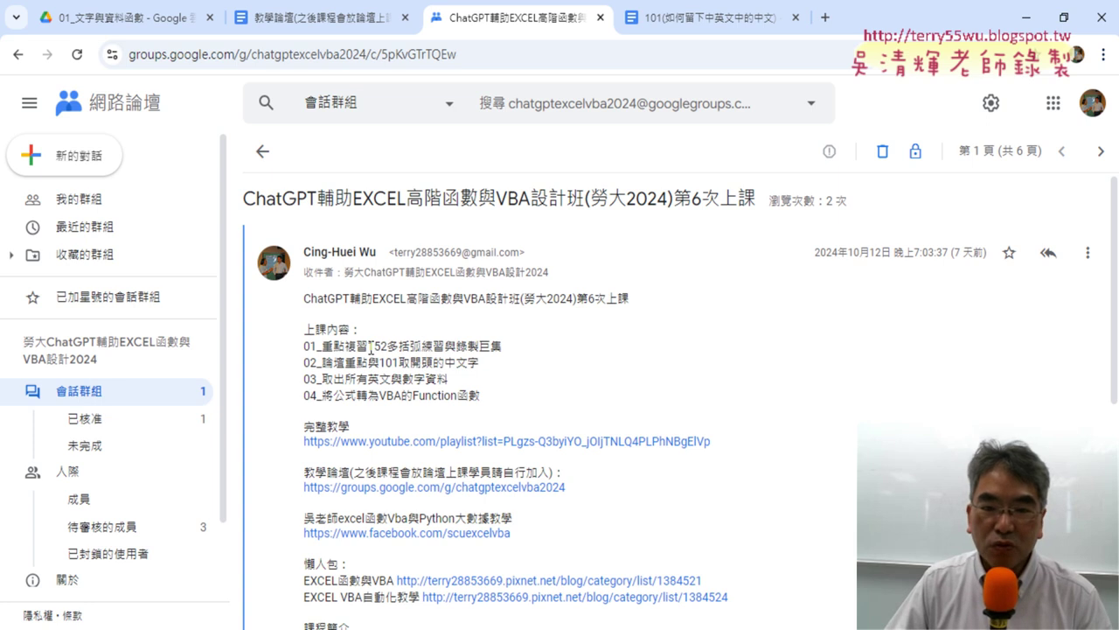
pyautogui.moveTo(371, 348); pyautogui.dragTo(446, 349)
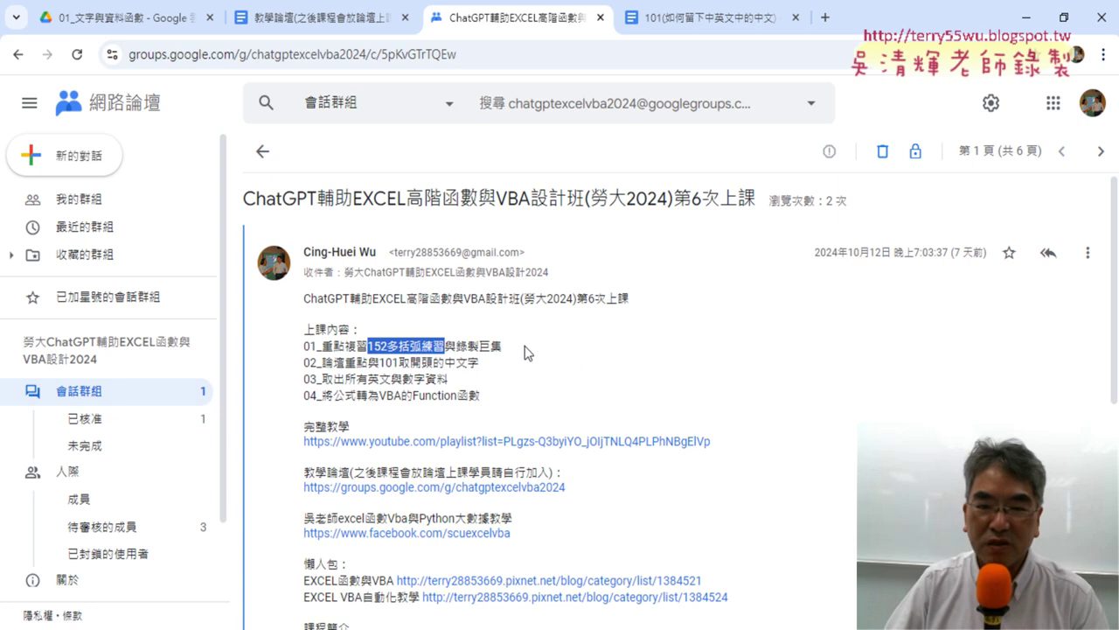
# Step: Emphasise 錄製巨集 on line 01, then the leading-Chinese and English/number extraction topics
pyautogui.moveTo(456, 347); pyautogui.dragTo(502, 347)
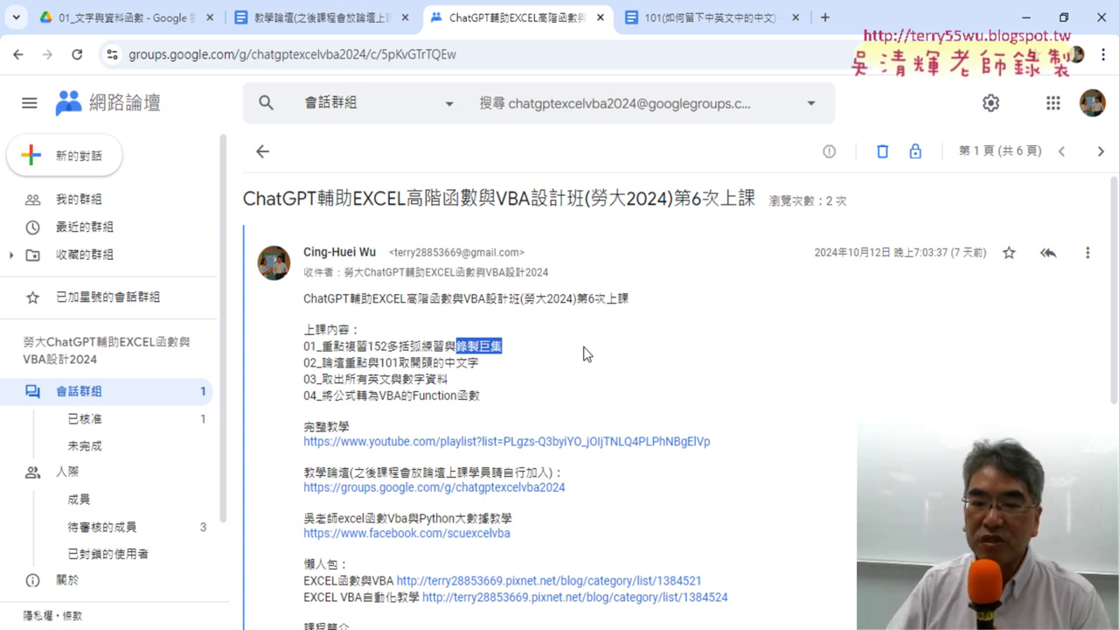
pyautogui.moveTo(479, 346); pyautogui.dragTo(563, 363)
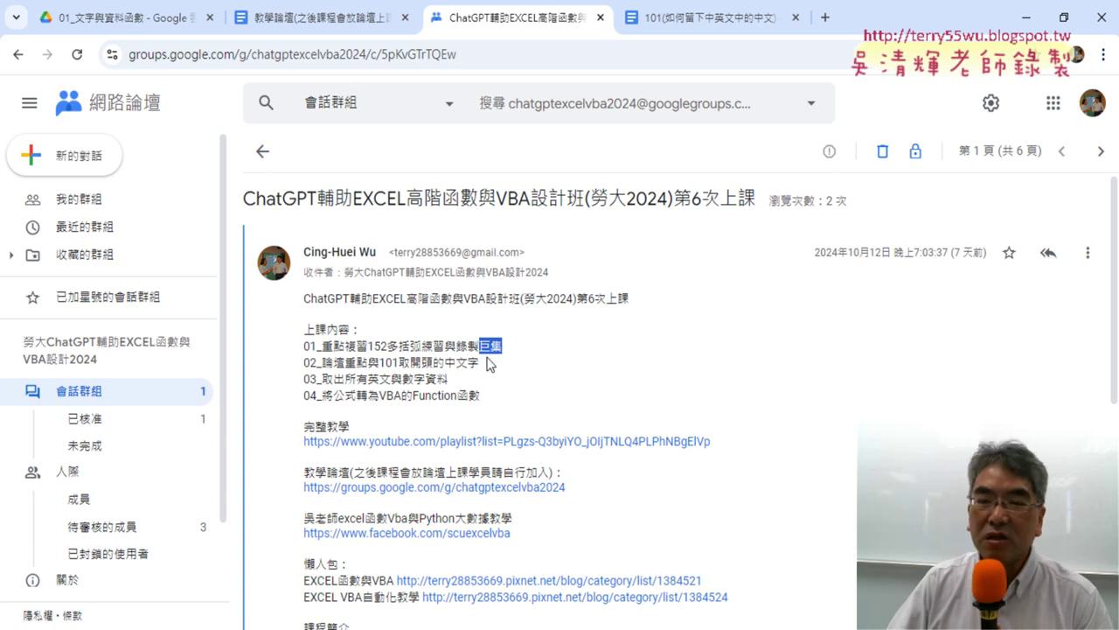
pyautogui.moveTo(457, 348); pyautogui.dragTo(503, 348)
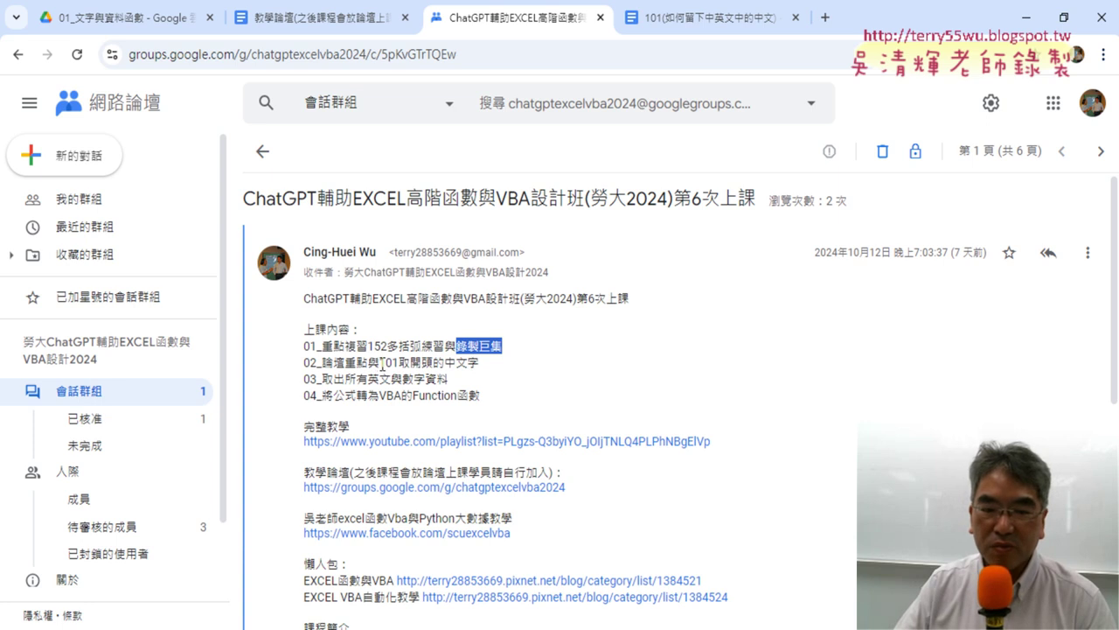
pyautogui.moveTo(381, 362); pyautogui.dragTo(492, 364)
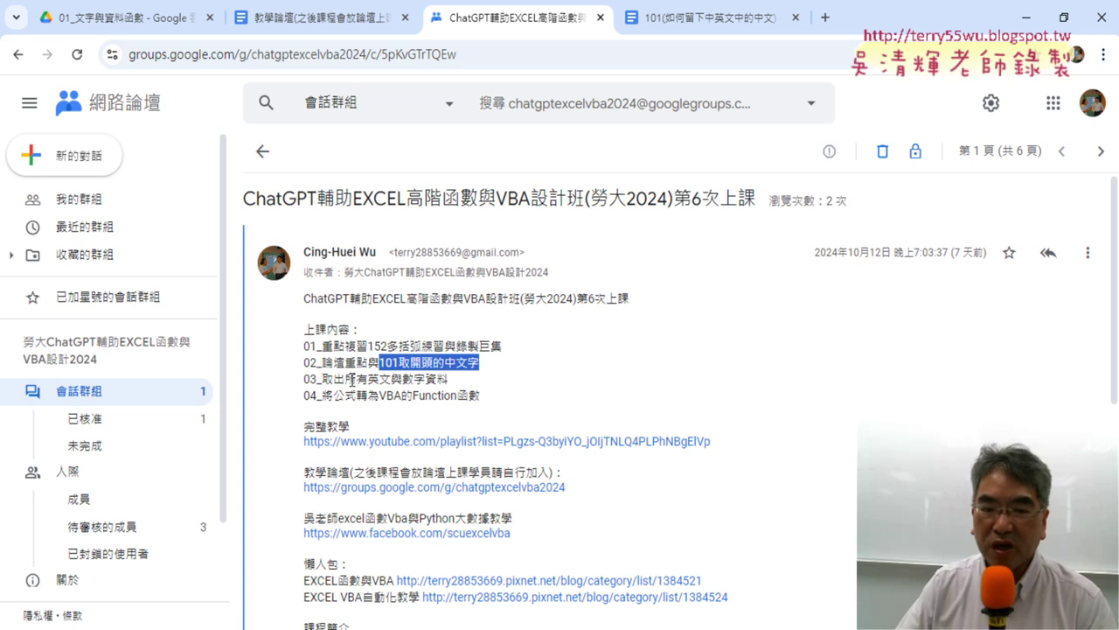
pyautogui.moveTo(345, 379); pyautogui.dragTo(449, 378)
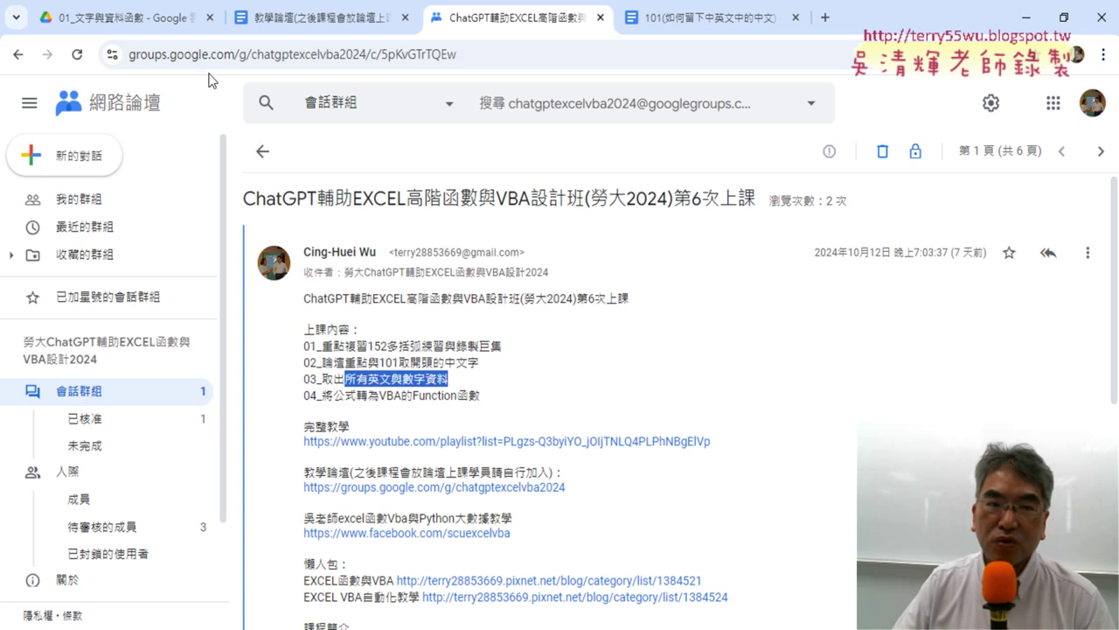
# Step: Open the 101(如何留下中英文中的中文) Google Doc from the Drive folder listing
pyautogui.click(122, 18)
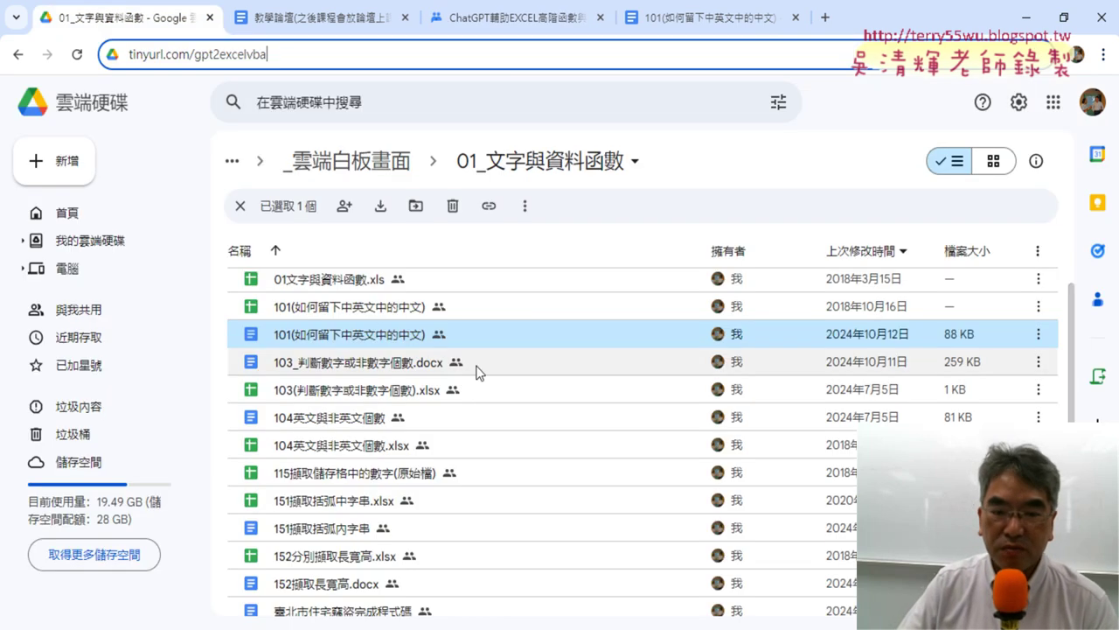
pyautogui.scroll(1, 425, 341)
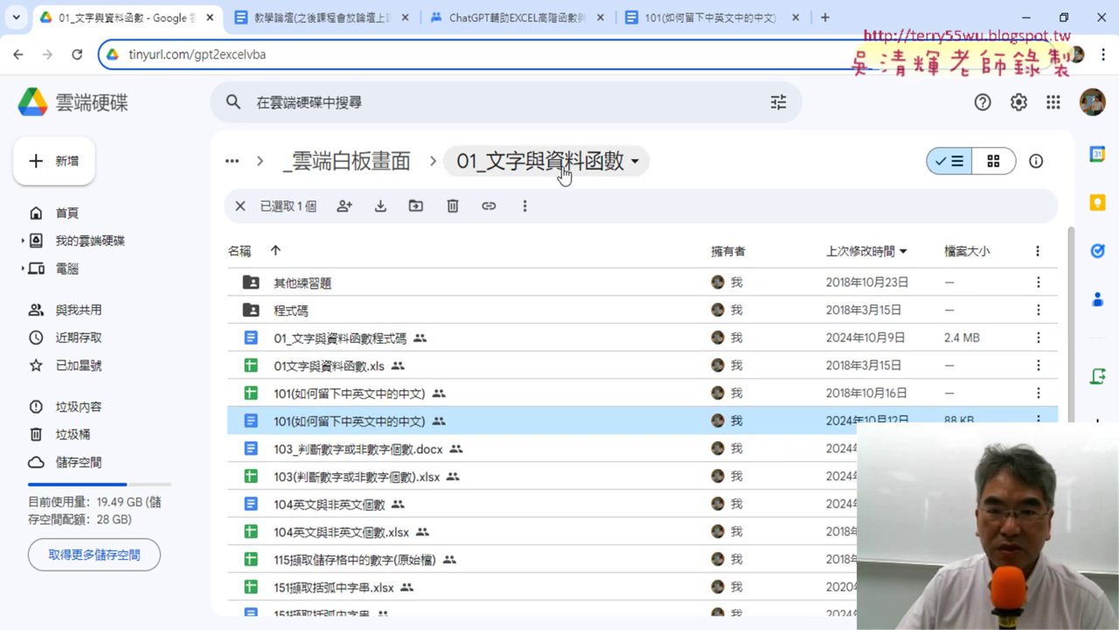
pyautogui.doubleClick(376, 422)
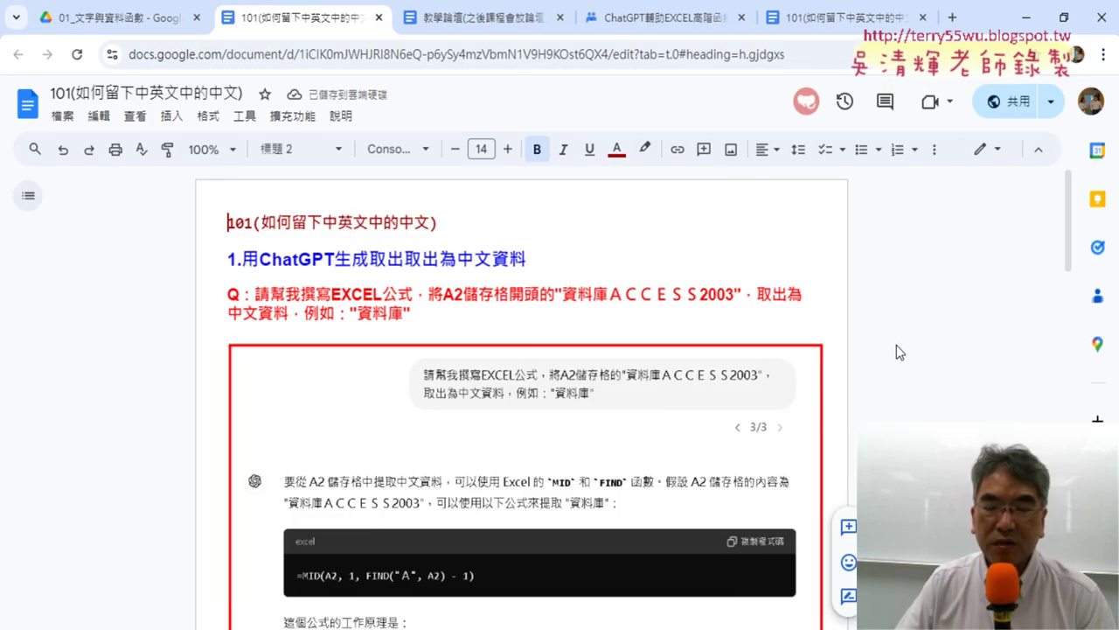
# Step: Go through =LEFT(A2,LENB(ASC(A2))-LEN(ASC(A2))), highlighting LENB, LEN, ASC(A2) and LEFT
pyautogui.scroll(-2, 896, 344)
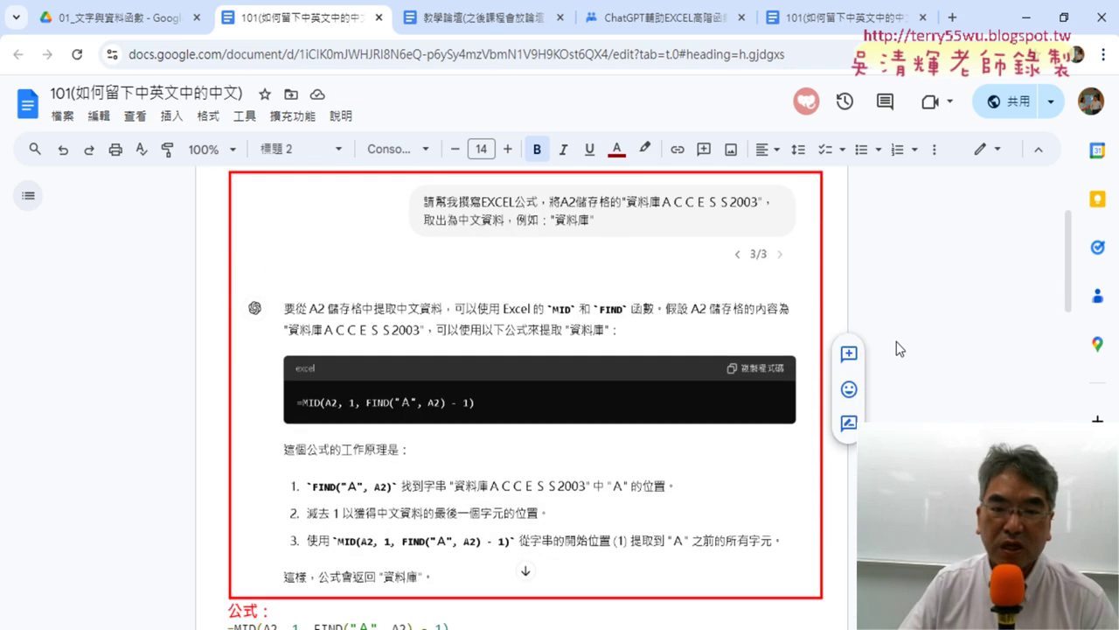
pyautogui.scroll(-2, 895, 340)
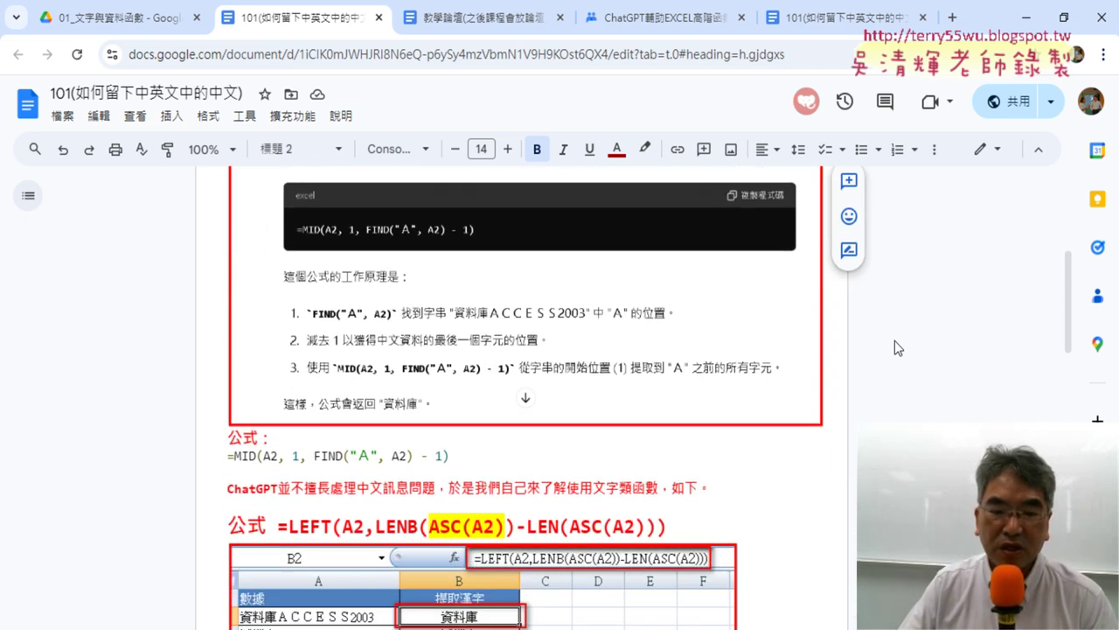
pyautogui.scroll(-2, 893, 340)
pyautogui.scroll(-1, 894, 340)
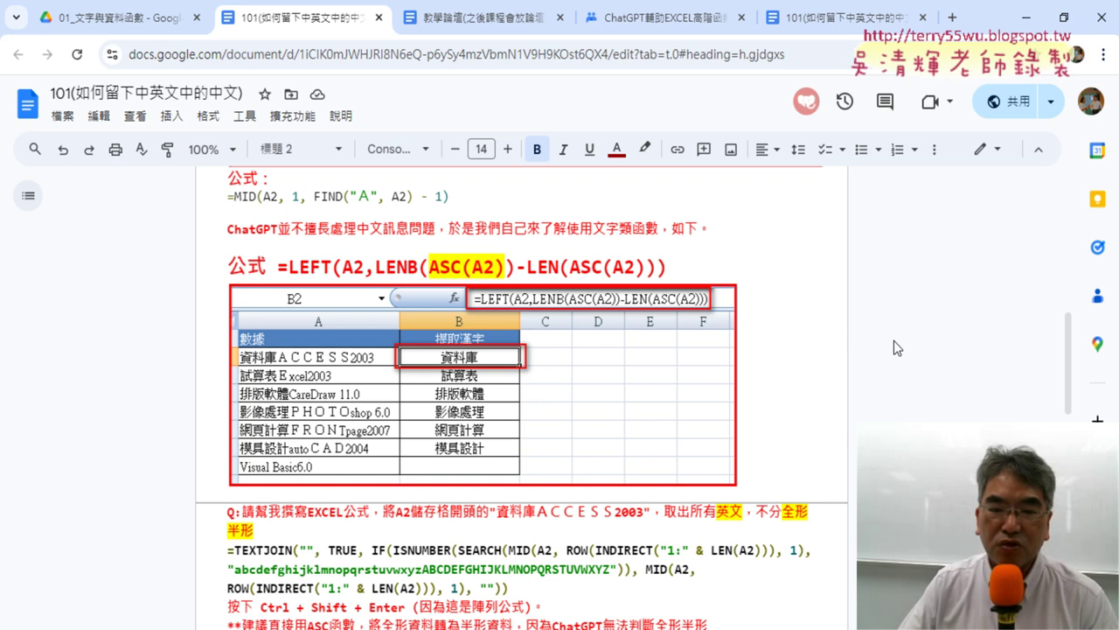
pyautogui.moveTo(376, 267); pyautogui.dragTo(425, 268)
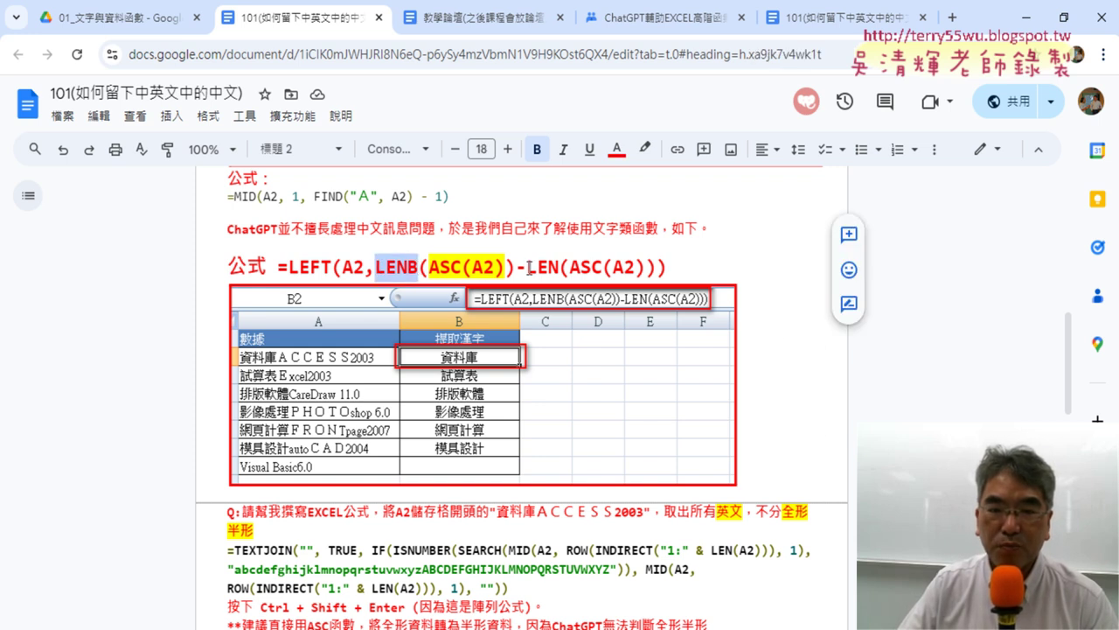
pyautogui.moveTo(528, 268); pyautogui.dragTo(558, 269)
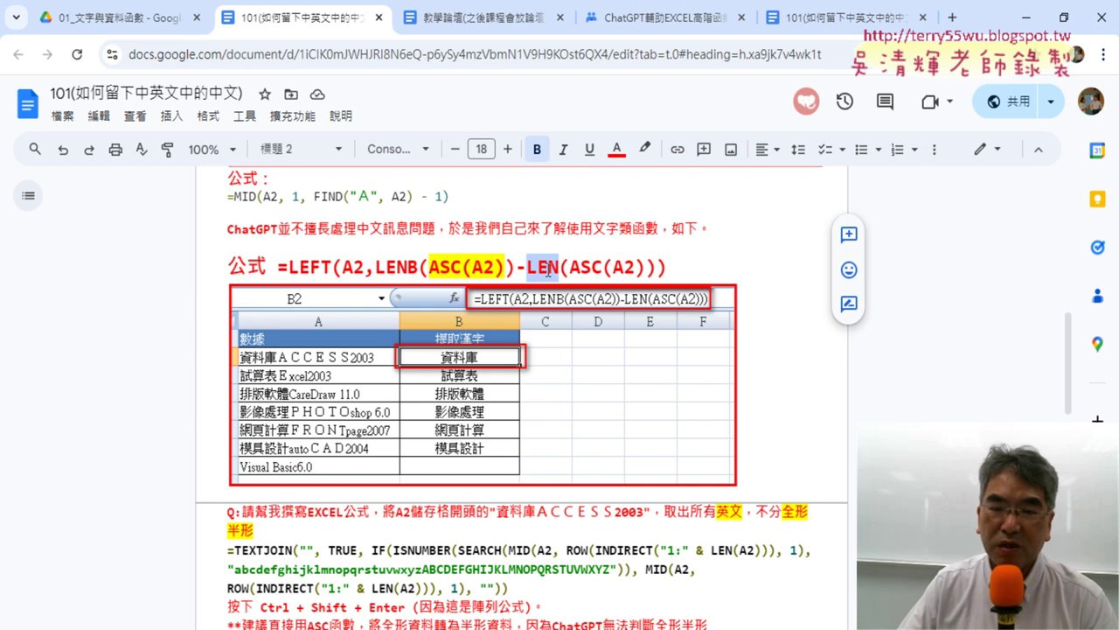
pyautogui.moveTo(406, 267); pyautogui.dragTo(418, 268)
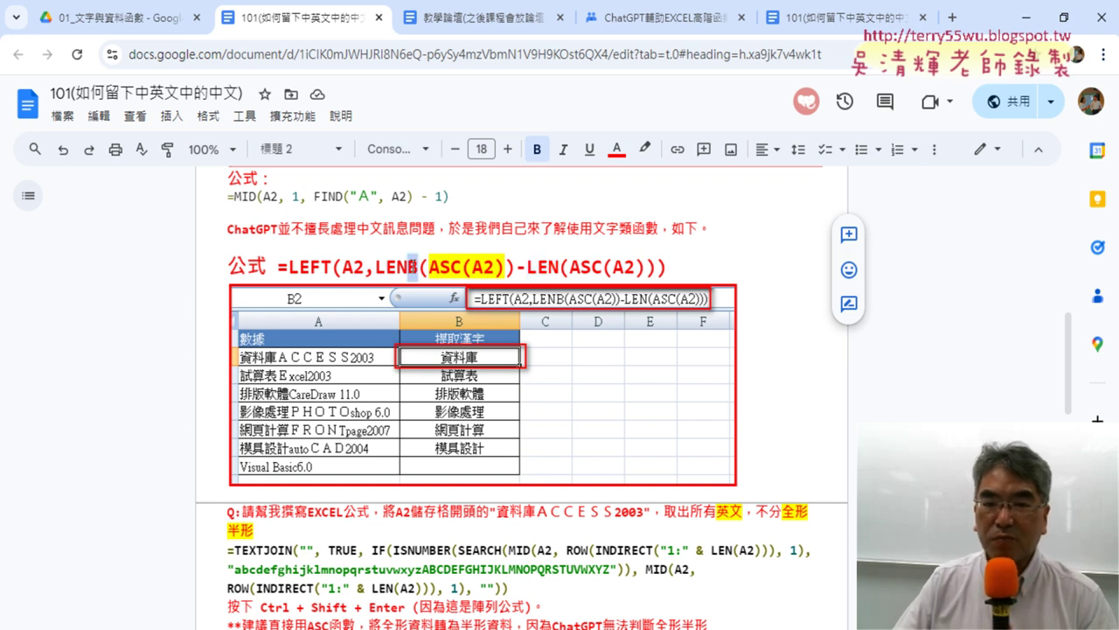
pyautogui.moveTo(435, 267); pyautogui.dragTo(505, 267)
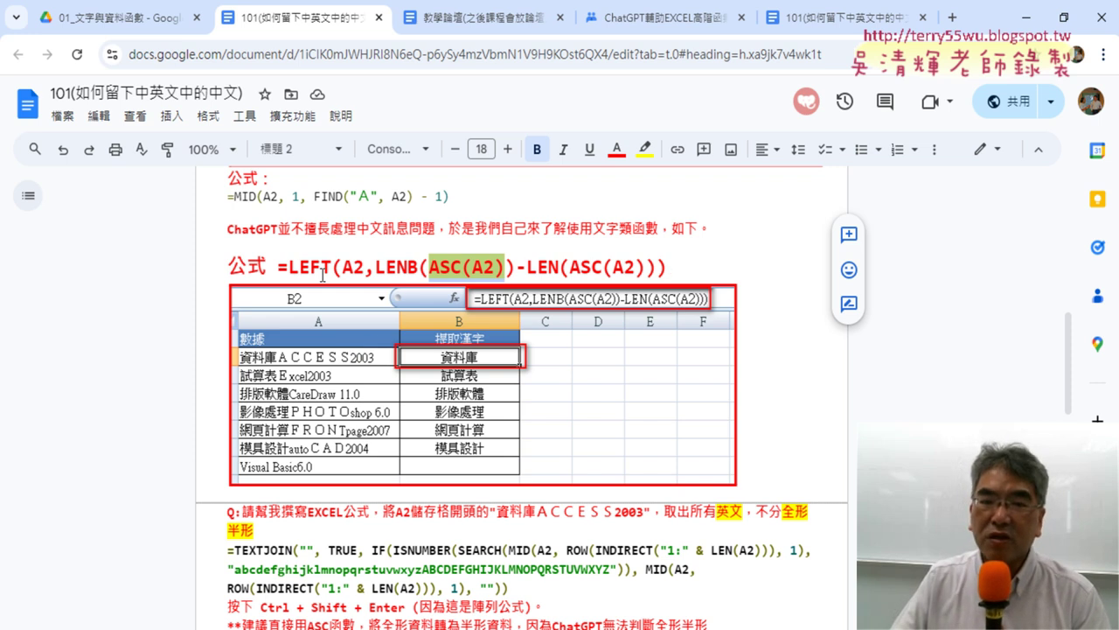
pyautogui.moveTo(323, 275); pyautogui.dragTo(294, 265)
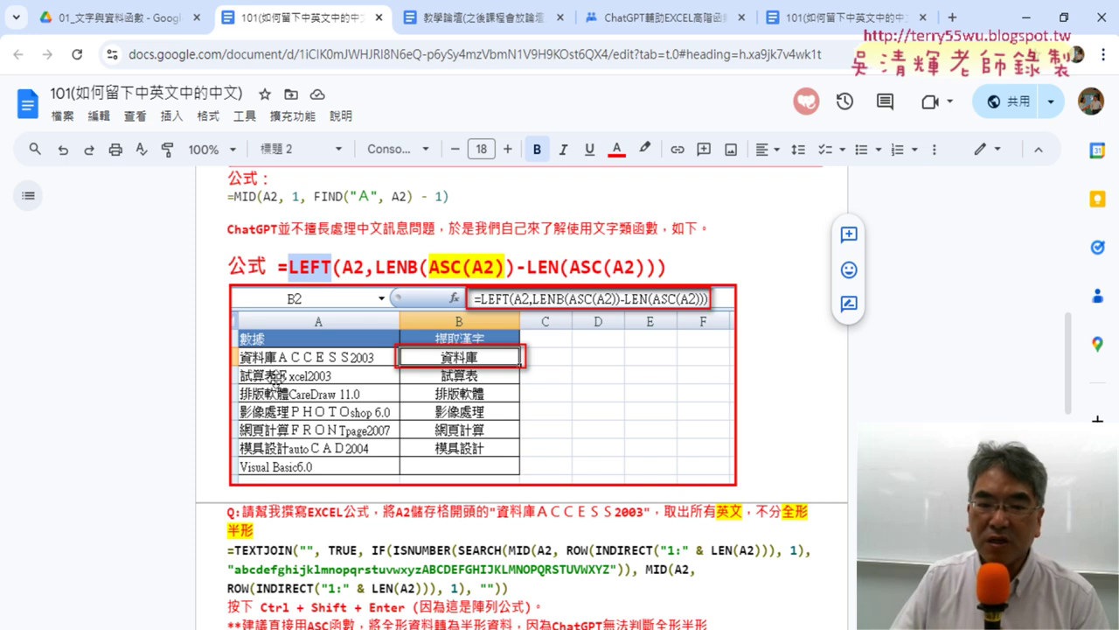
pyautogui.scroll(-1, 427, 403)
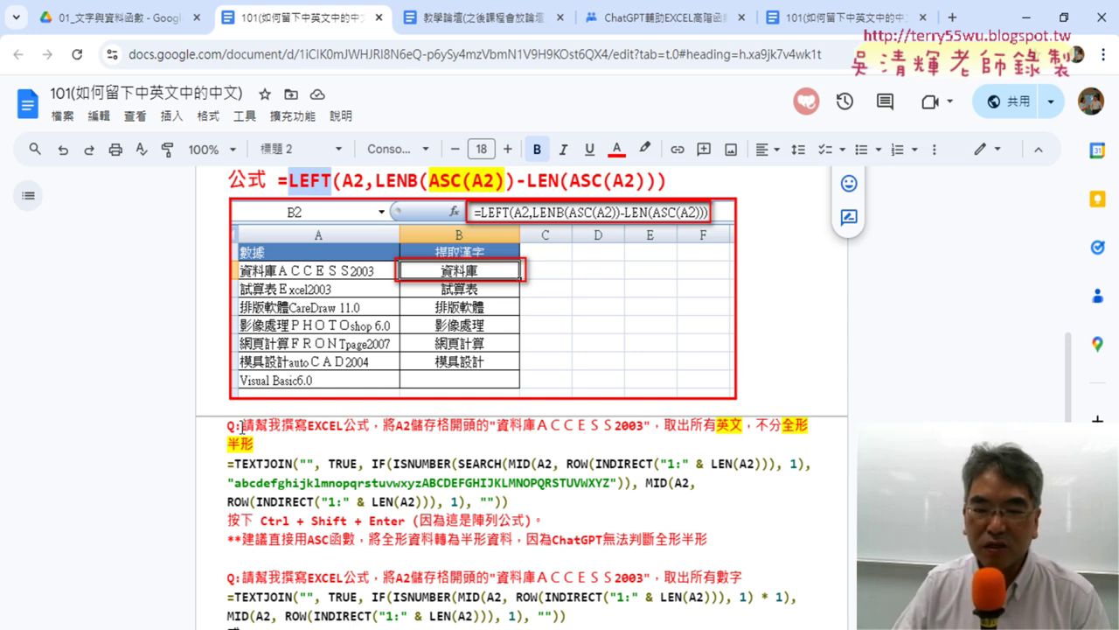
pyautogui.moveTo(243, 427)
pyautogui.mouseDown()
pyautogui.moveTo(350, 425)
pyautogui.moveTo(318, 424)
pyautogui.mouseUp()
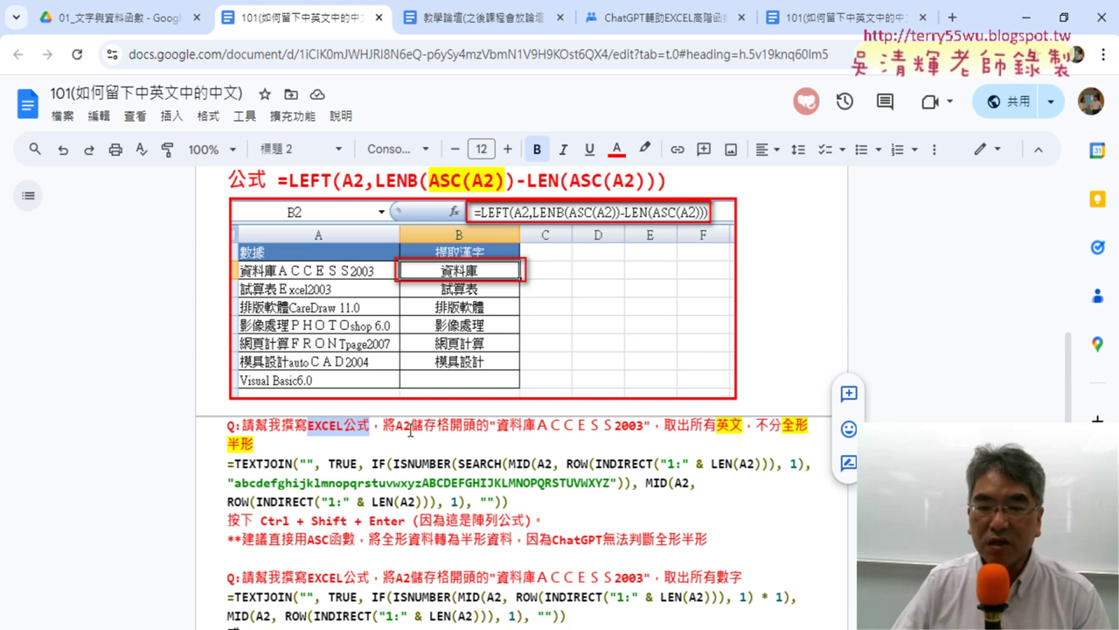
pyautogui.moveTo(397, 426); pyautogui.dragTo(409, 427)
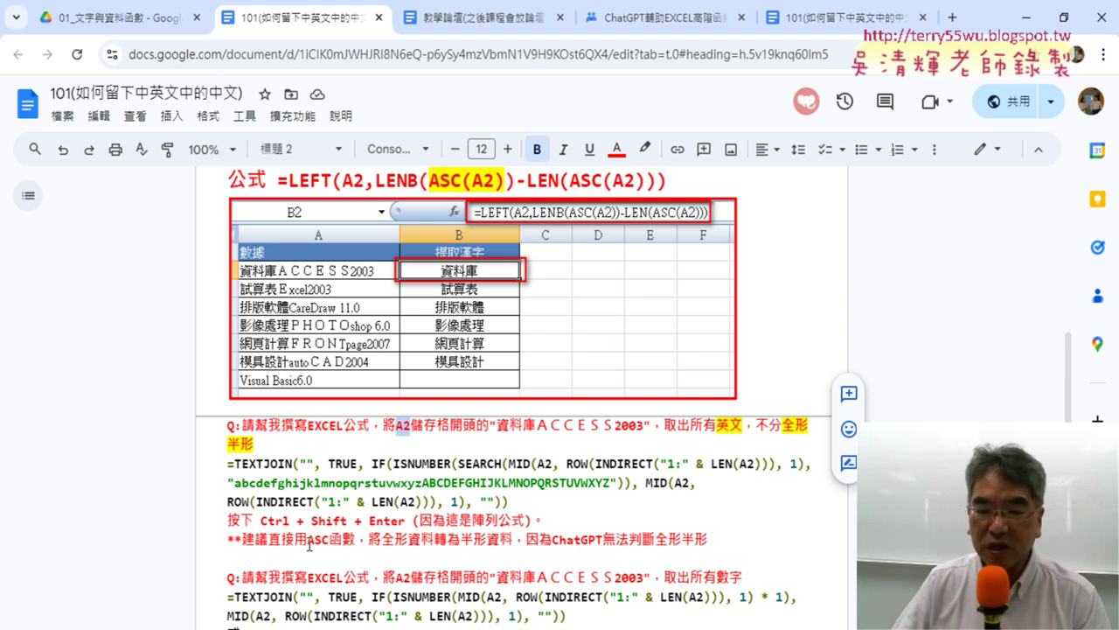
pyautogui.hotkey('alt', 'Tab')
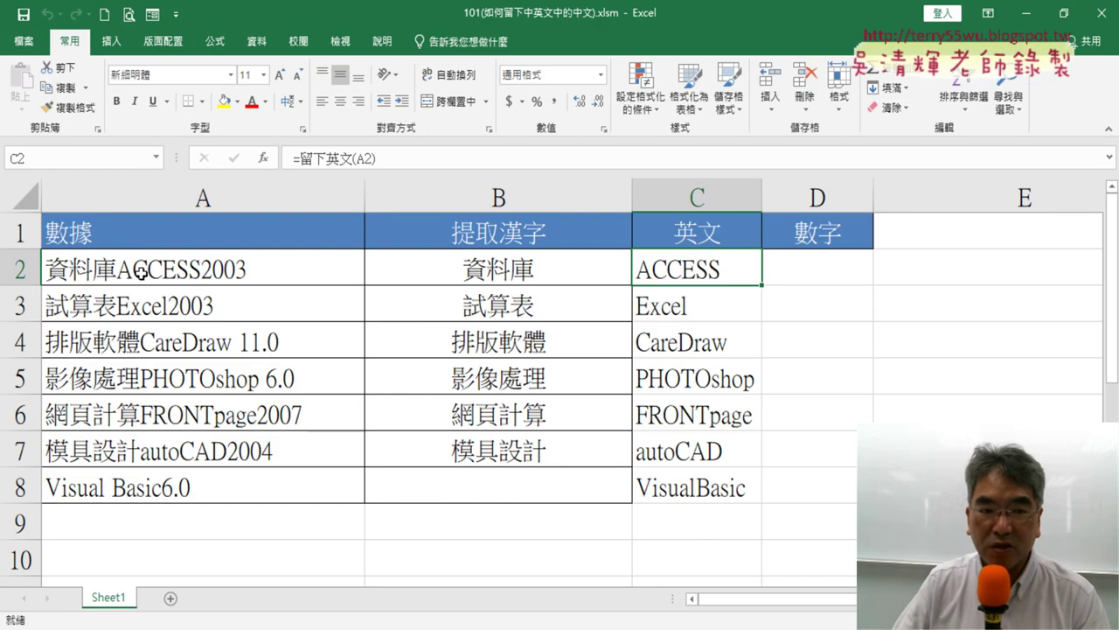
pyautogui.click(173, 264)
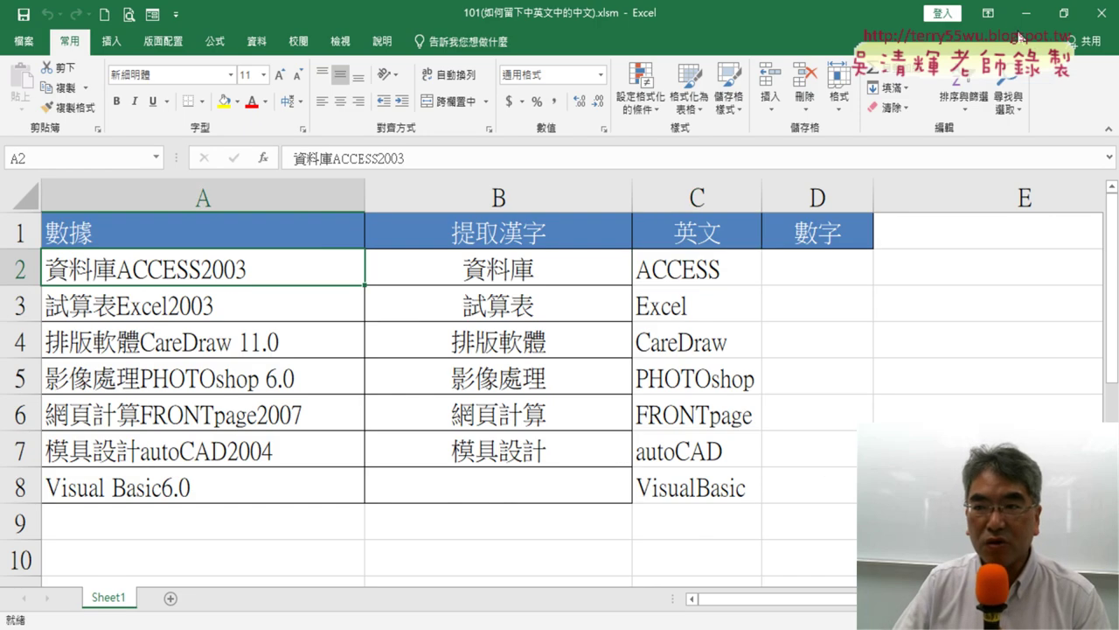
pyautogui.click(1025, 14)
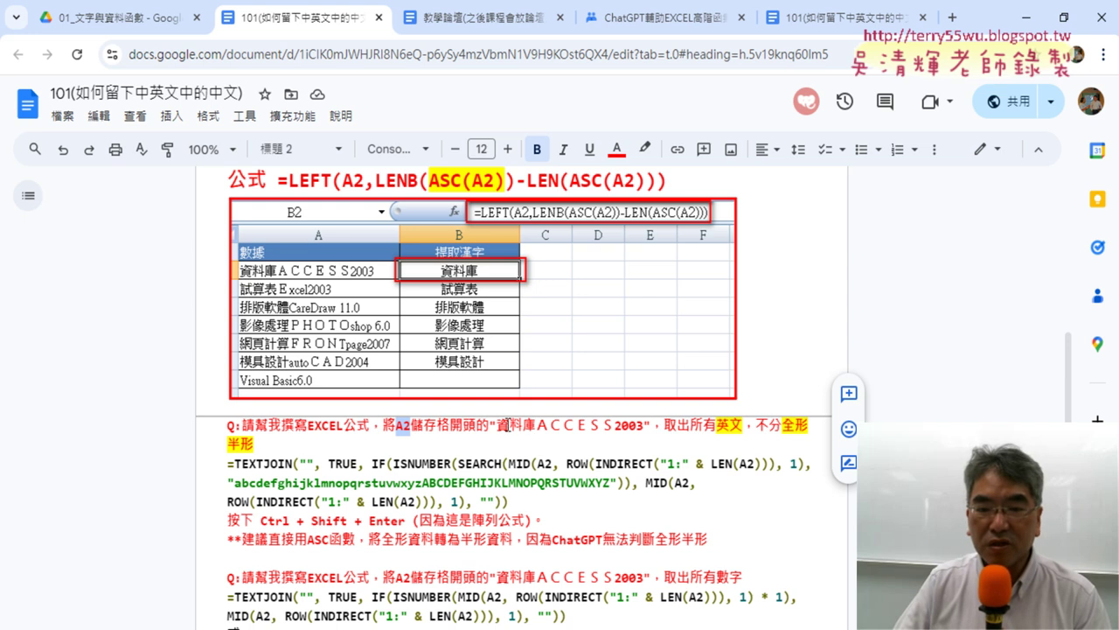
pyautogui.moveTo(496, 426); pyautogui.dragTo(641, 420)
pyautogui.moveTo(717, 426)
pyautogui.mouseDown()
pyautogui.moveTo(803, 427)
pyautogui.moveTo(230, 444)
pyautogui.moveTo(257, 446)
pyautogui.mouseUp()
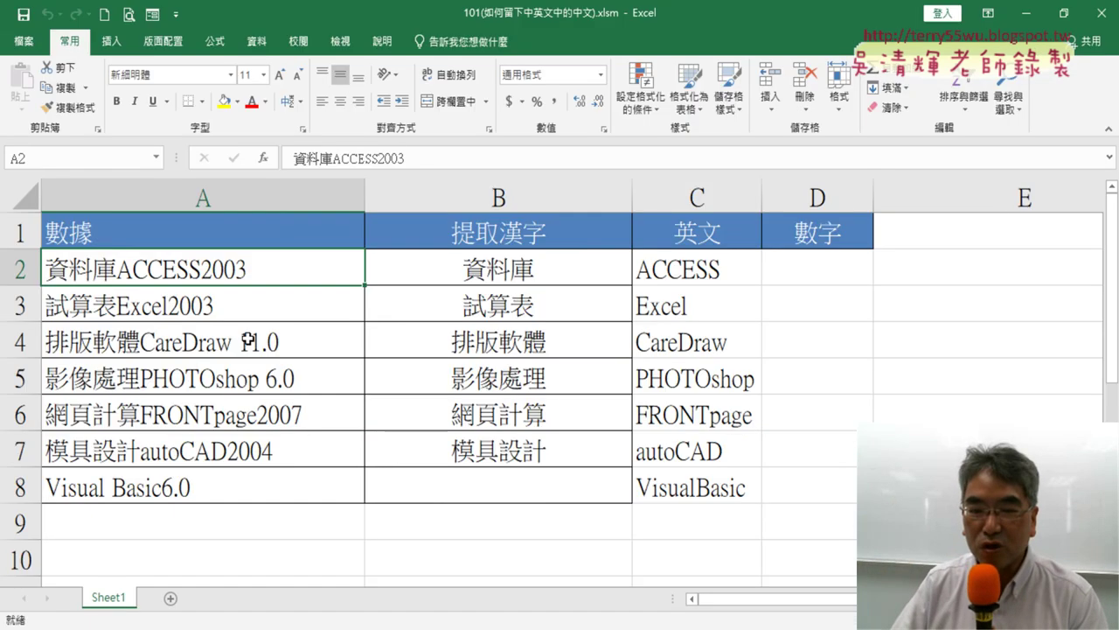
# Step: Inspect column A and mark the Chinese 資料庫 in A2, then return to the formula notes
pyautogui.click(187, 200)
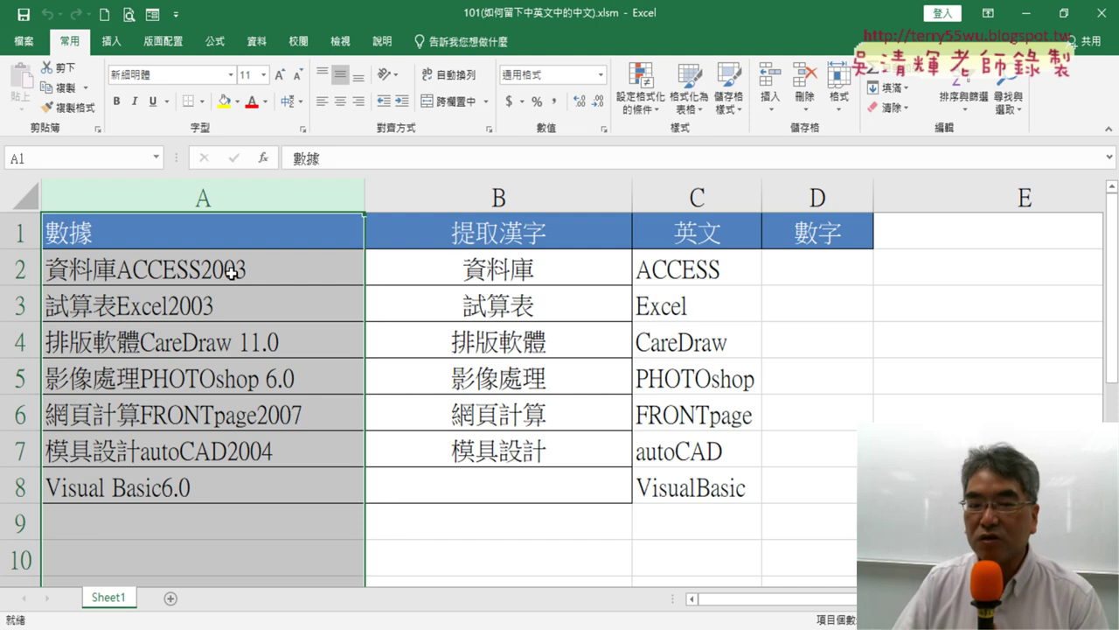
pyautogui.click(951, 274)
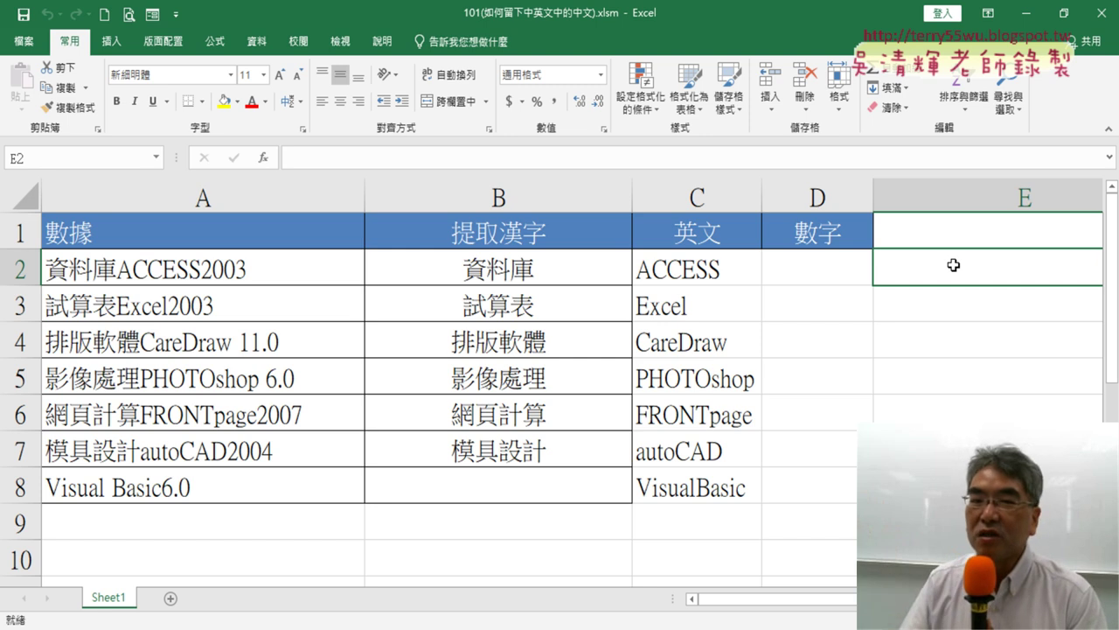
pyautogui.click(260, 195)
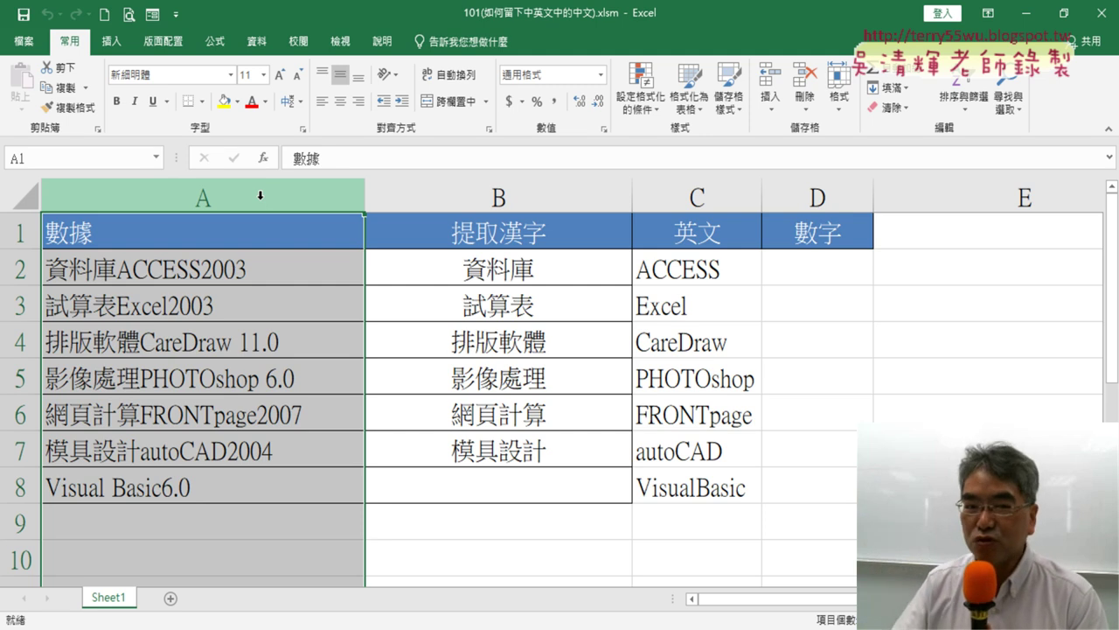
pyautogui.doubleClick(108, 267)
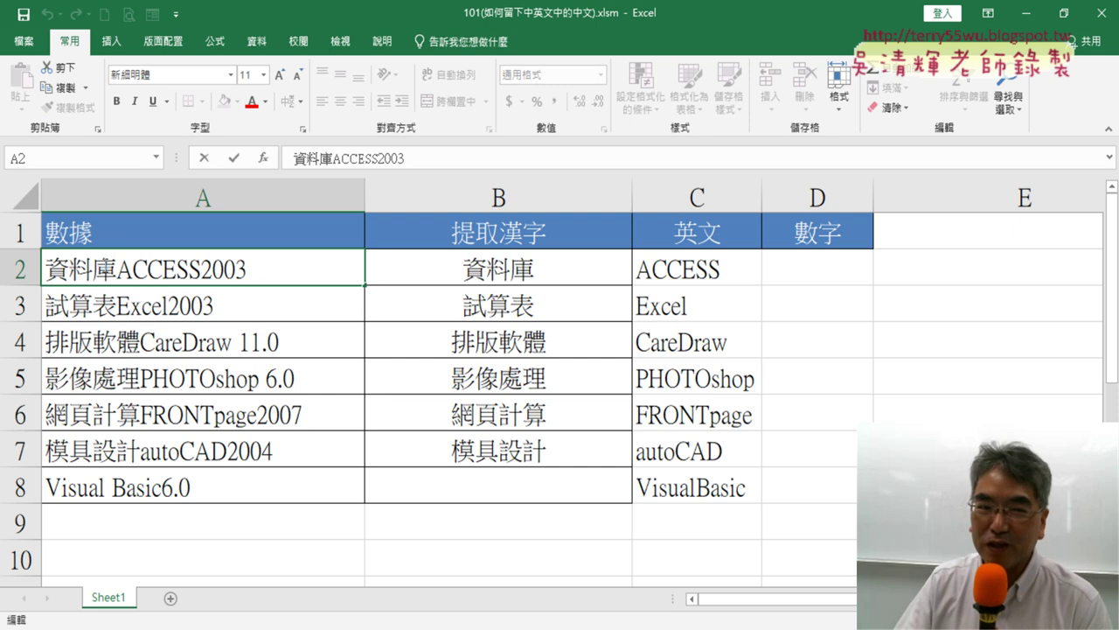
pyautogui.moveTo(115, 269); pyautogui.dragTo(45, 269)
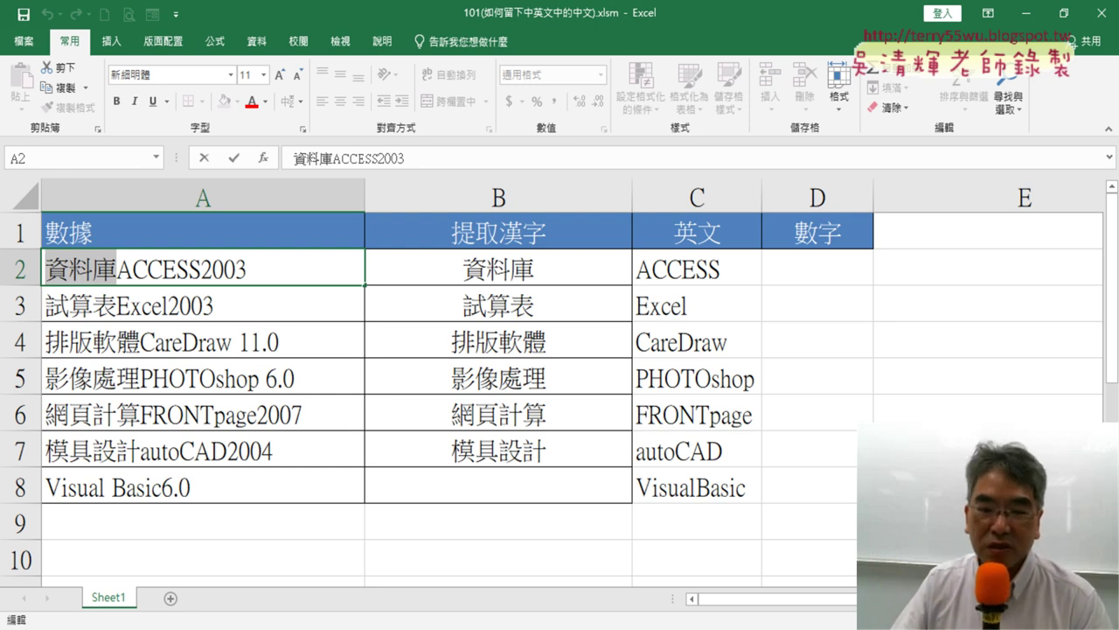
pyautogui.hotkey('alt', 'Tab')
# Step: Highlight the English-extraction formula's TEXTJOIN, ISNUMBER, INDIRECT and A2 parts one by one
pyautogui.scroll(-2, 360, 442)
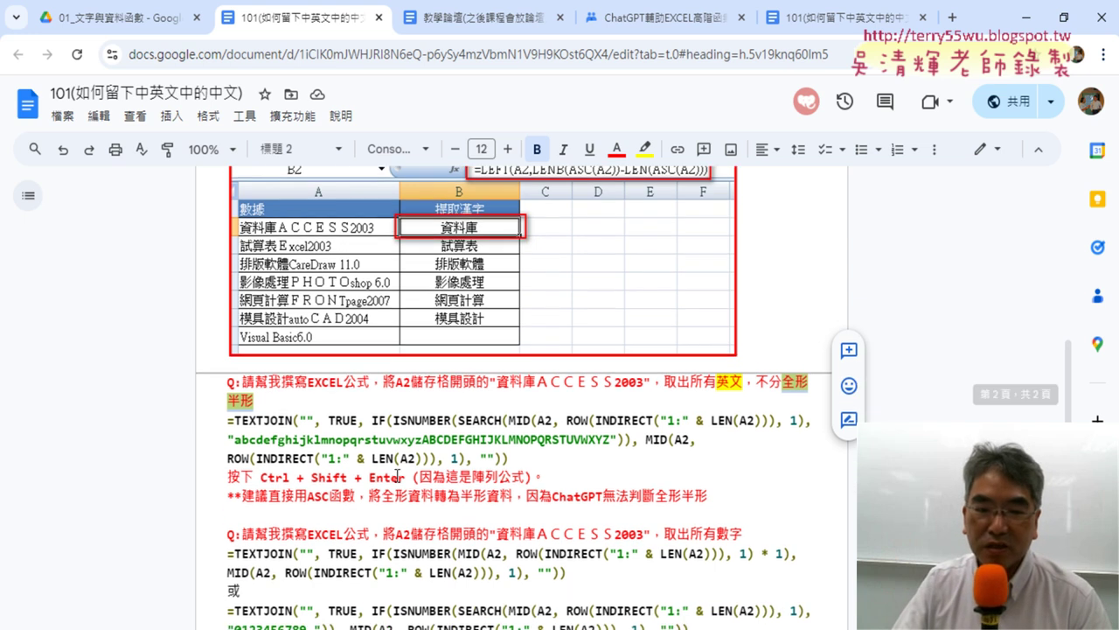
pyautogui.moveTo(227, 378); pyautogui.dragTo(668, 416)
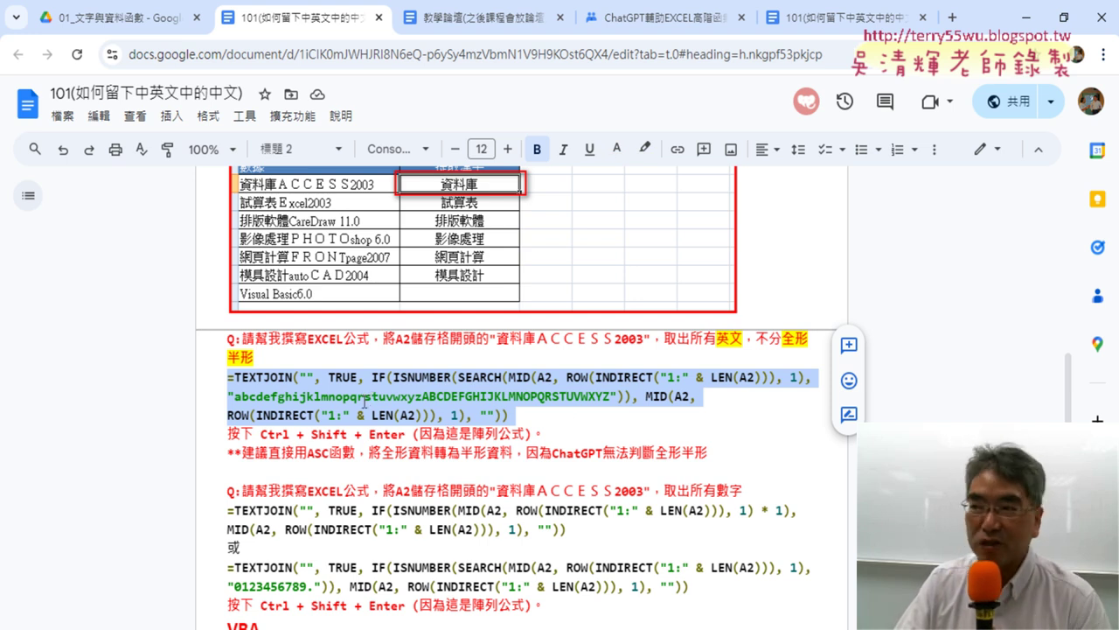
pyautogui.click(265, 379)
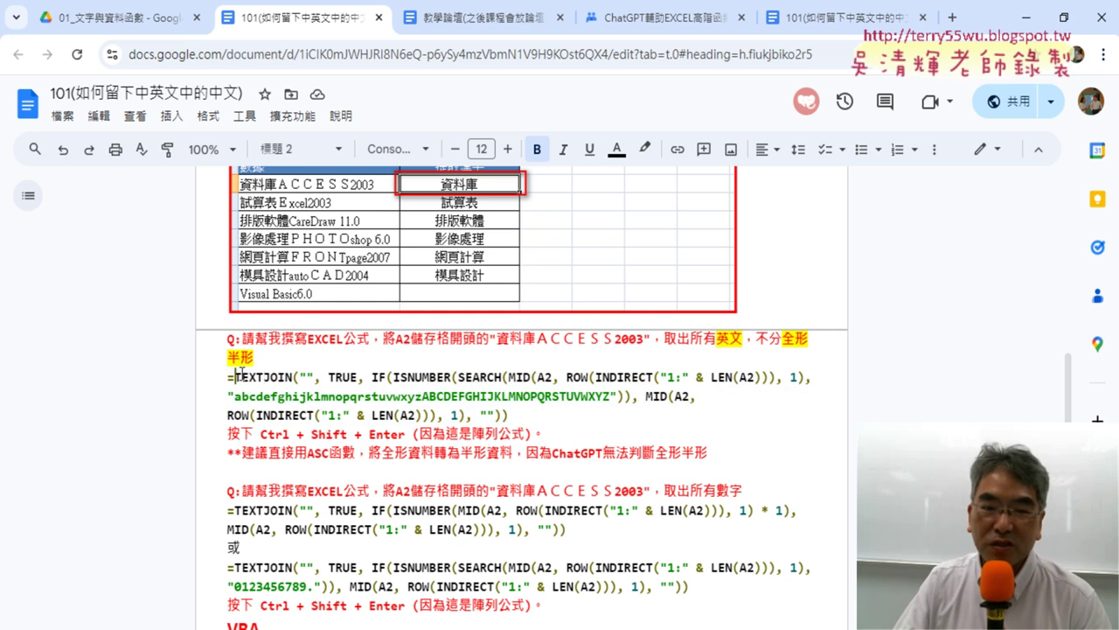
pyautogui.moveTo(236, 377)
pyautogui.mouseDown()
pyautogui.moveTo(287, 373)
pyautogui.moveTo(265, 380)
pyautogui.mouseUp()
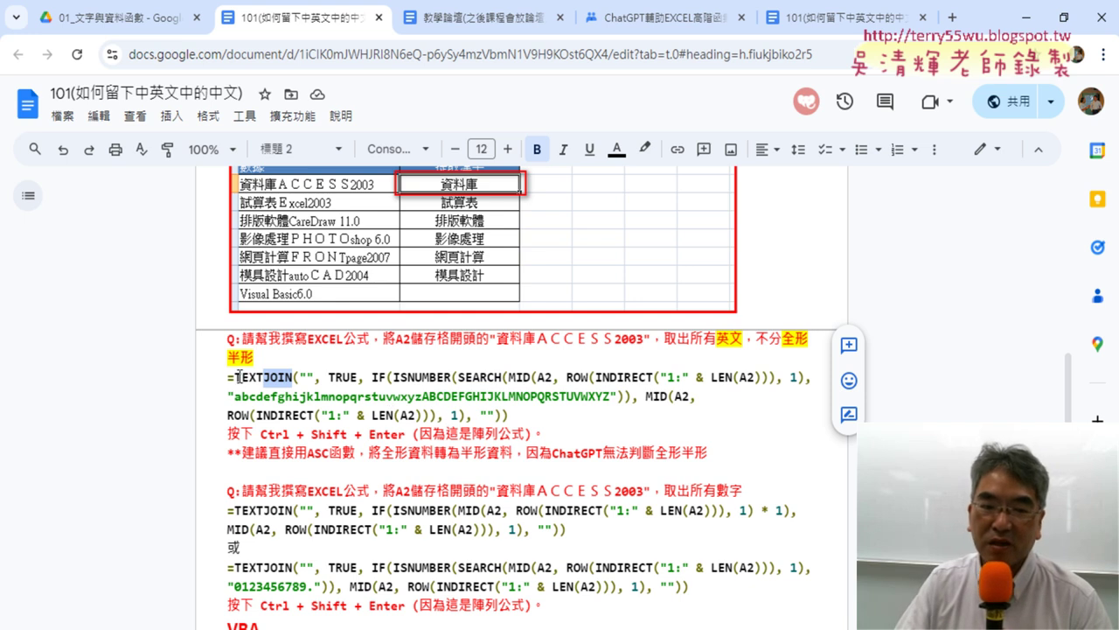
pyautogui.moveTo(238, 377)
pyautogui.mouseDown()
pyautogui.moveTo(255, 376)
pyautogui.moveTo(234, 377)
pyautogui.mouseUp()
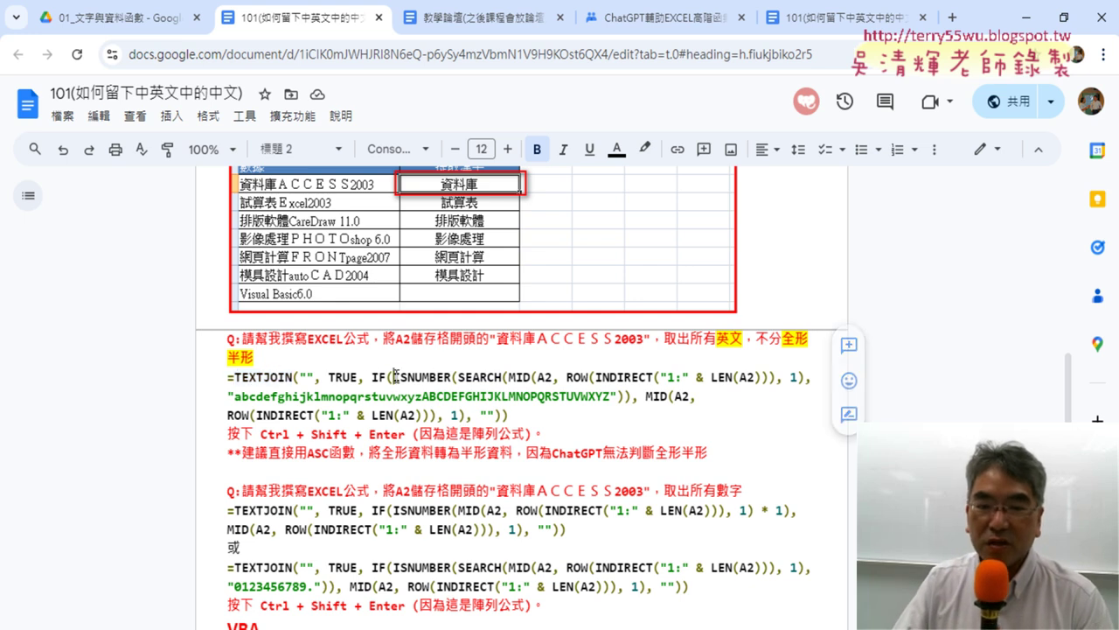
pyautogui.moveTo(393, 376); pyautogui.dragTo(408, 378)
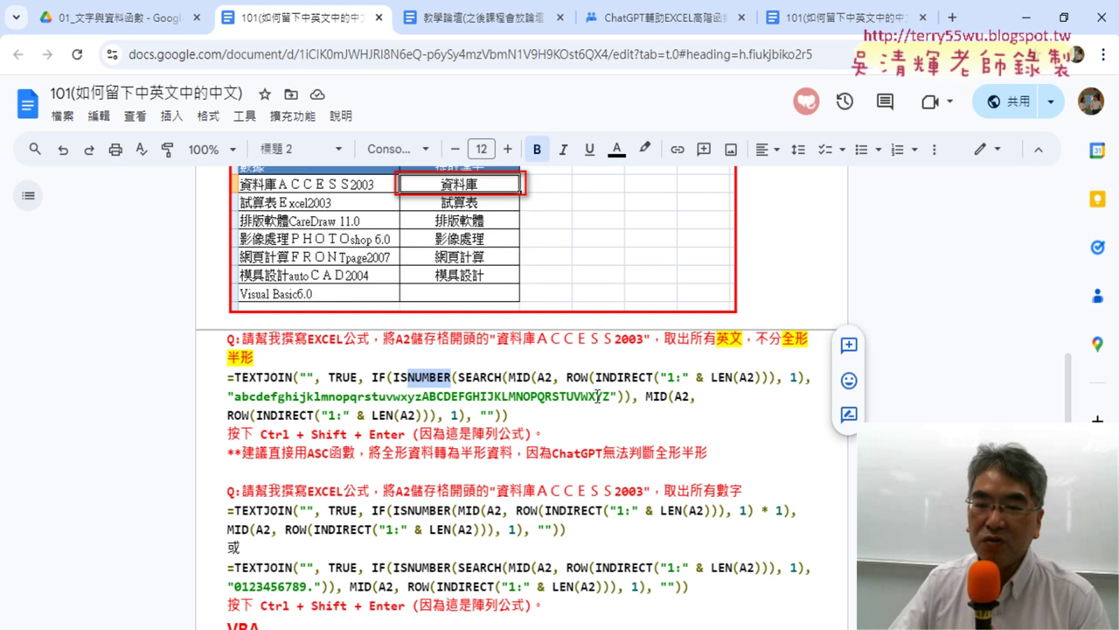
pyautogui.moveTo(598, 377); pyautogui.dragTo(650, 377)
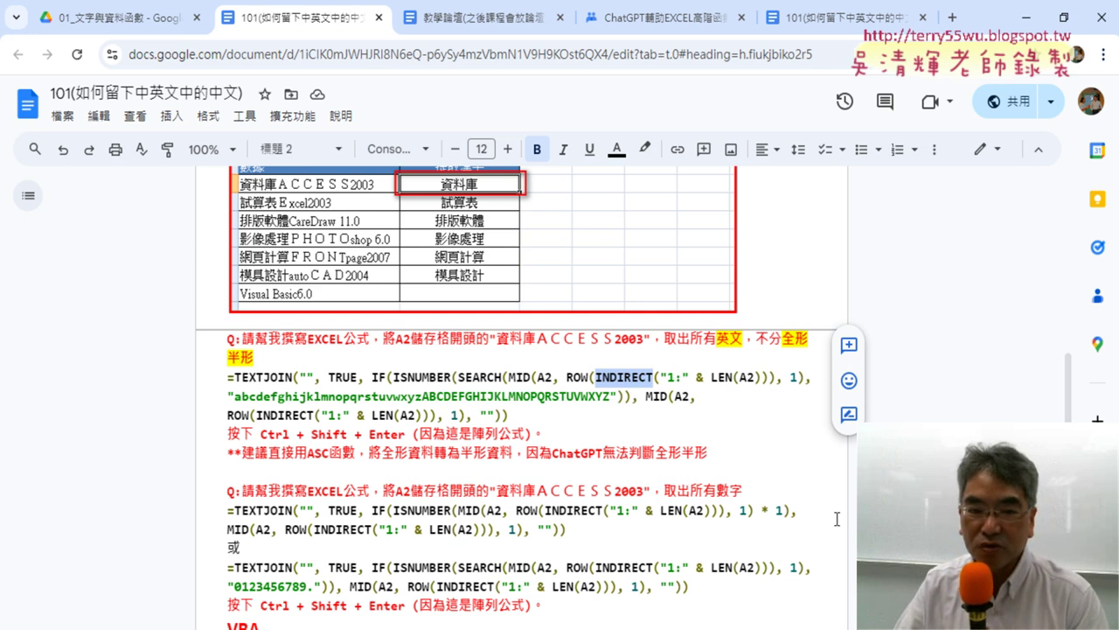
pyautogui.doubleClick(746, 377)
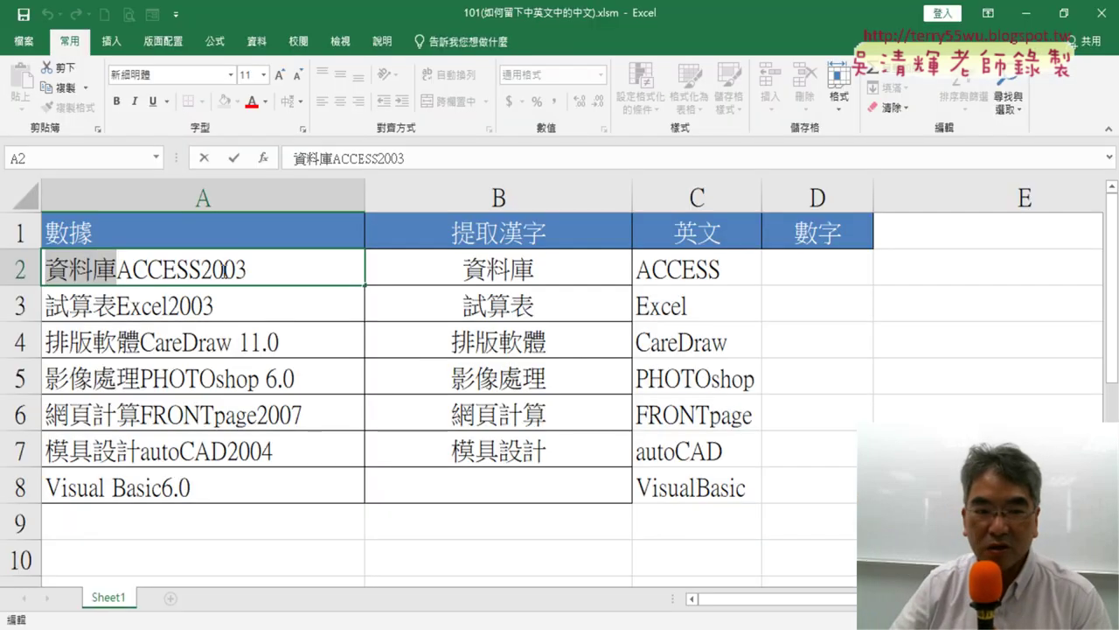
# Step: Check cells A3 and A2 in Excel, then return to the Google Docs formula notes
pyautogui.click(277, 308)
pyautogui.click(276, 261)
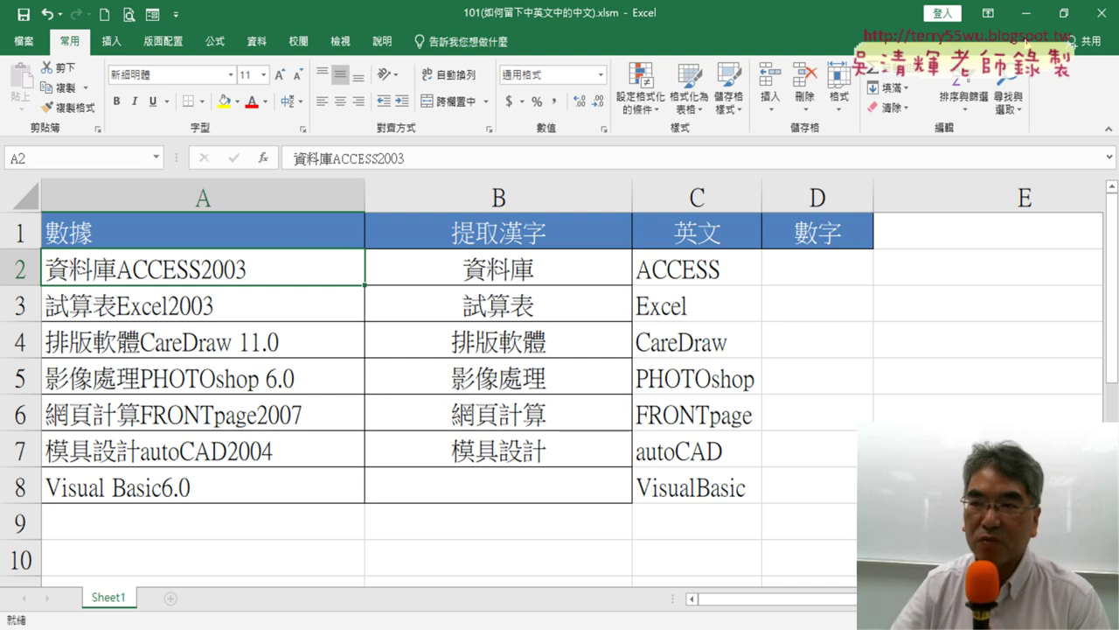
pyautogui.click(1025, 13)
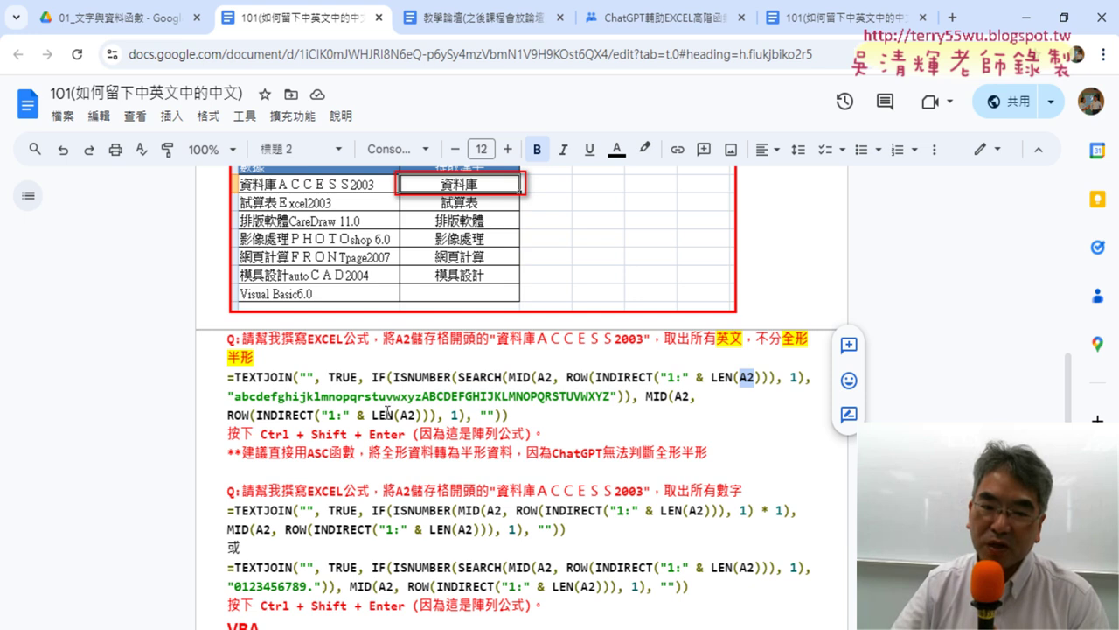
pyautogui.moveTo(228, 418); pyautogui.dragTo(256, 418)
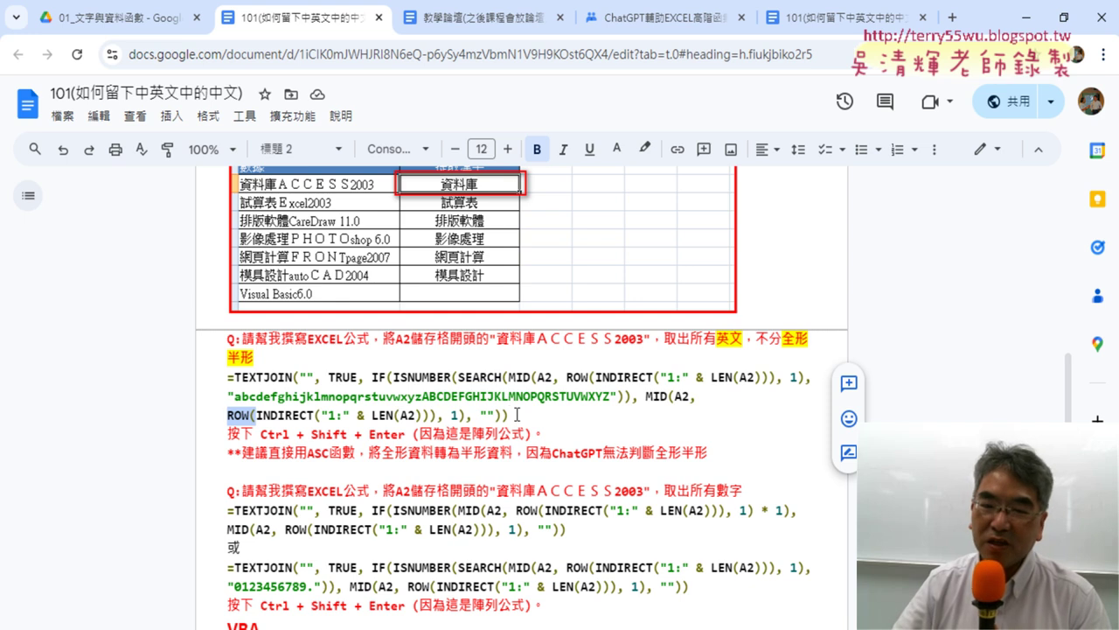
pyautogui.moveTo(509, 415); pyautogui.dragTo(235, 382)
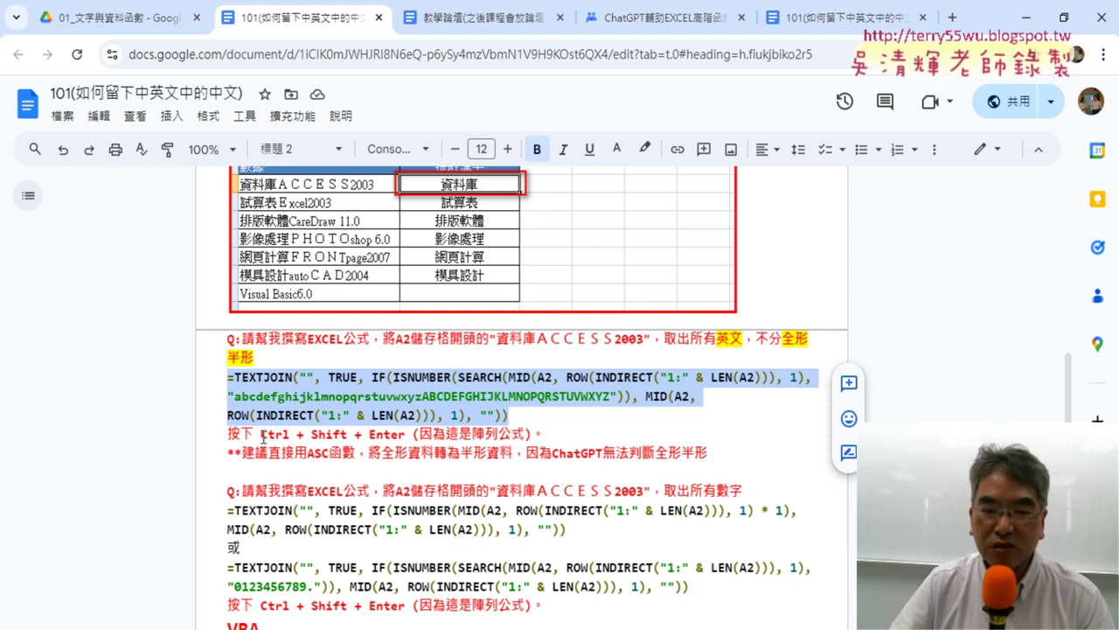
pyautogui.moveTo(262, 435); pyautogui.dragTo(401, 434)
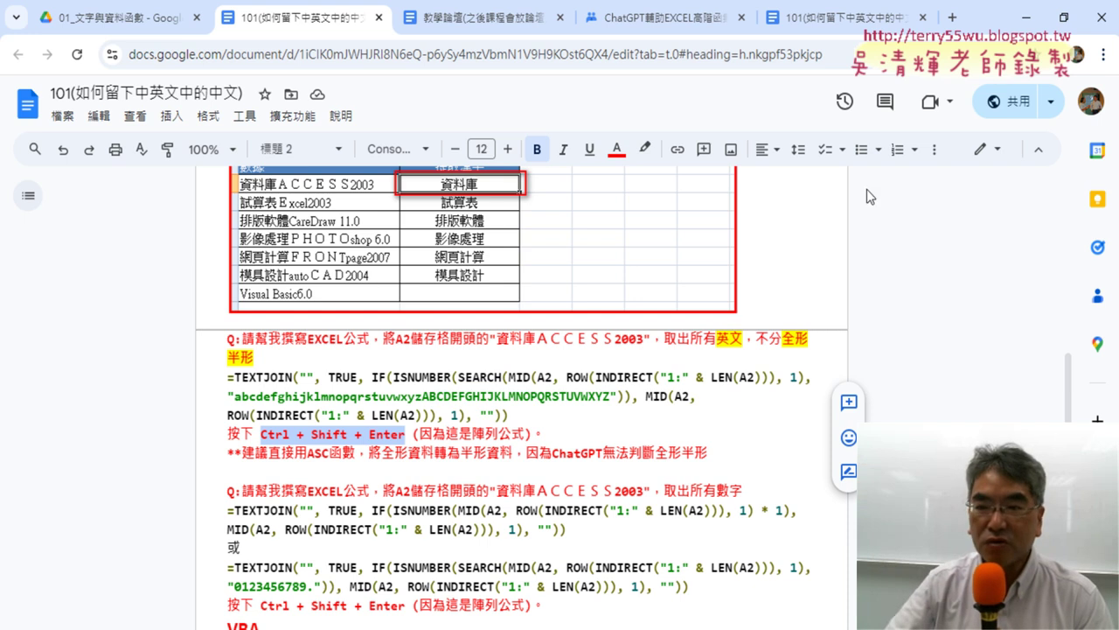
pyautogui.moveTo(509, 418); pyautogui.dragTo(227, 378)
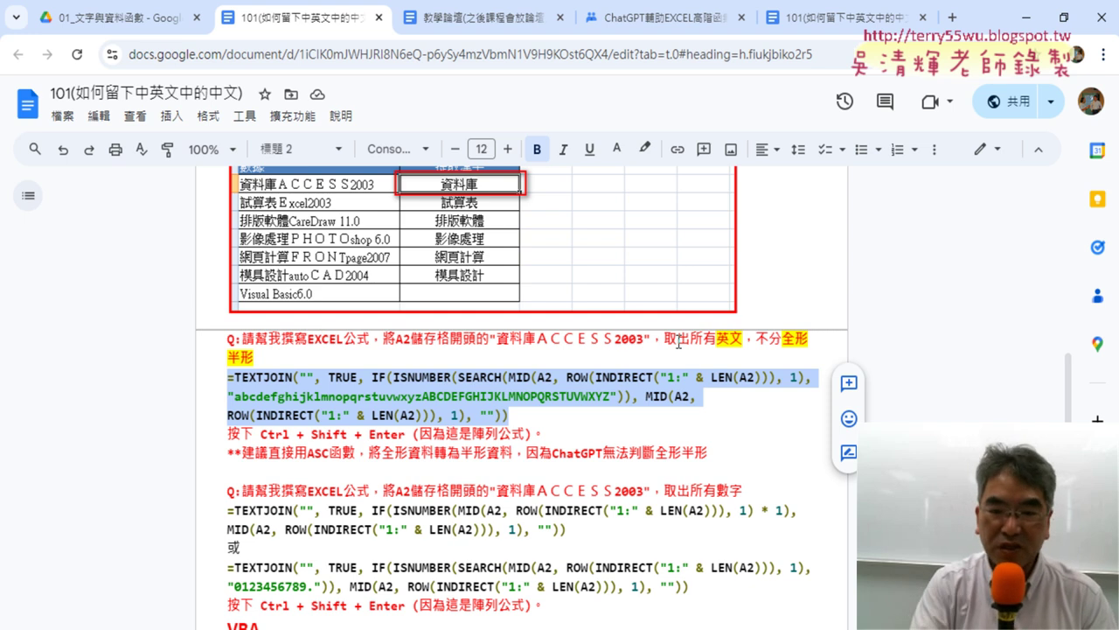
pyautogui.click(234, 398)
pyautogui.moveTo(246, 395); pyautogui.dragTo(426, 399)
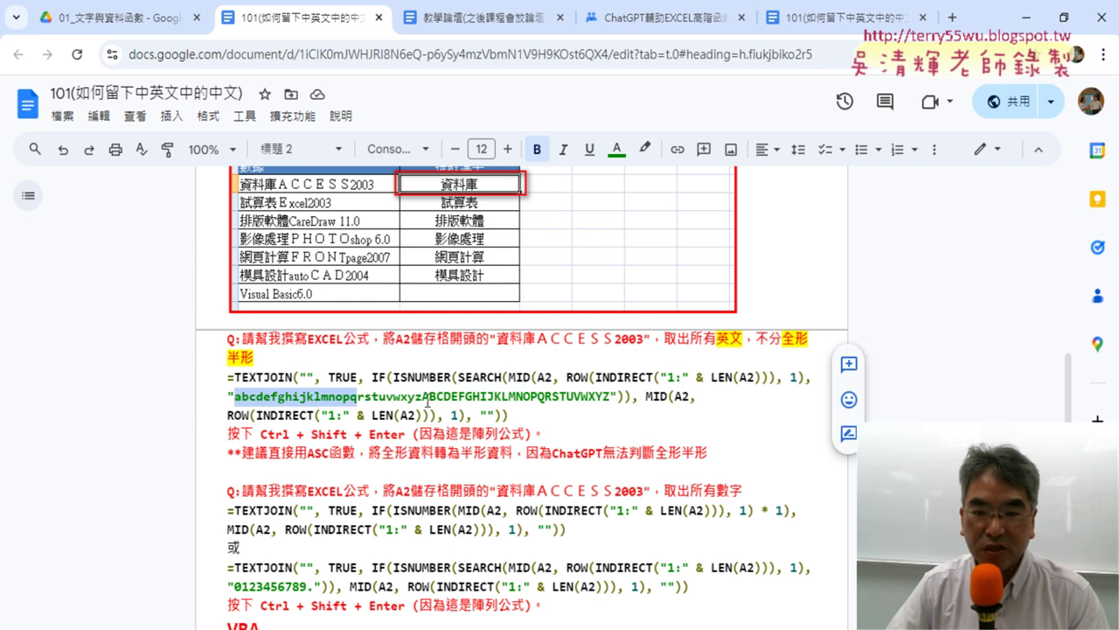
pyautogui.click(283, 397)
pyautogui.moveTo(234, 398); pyautogui.dragTo(606, 401)
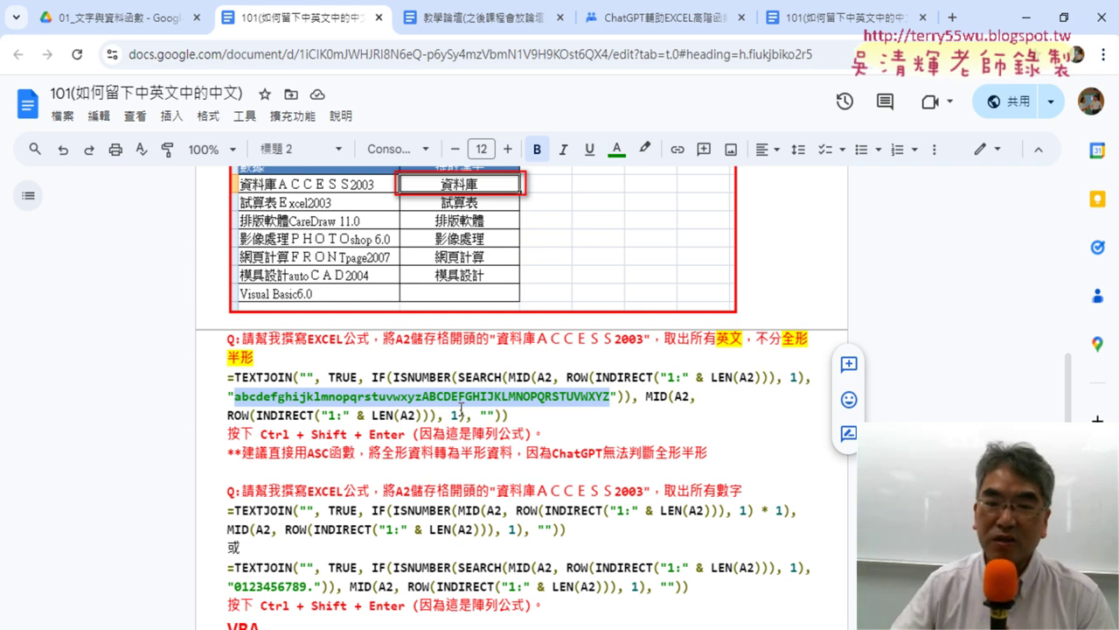
pyautogui.moveTo(509, 416); pyautogui.dragTo(207, 385)
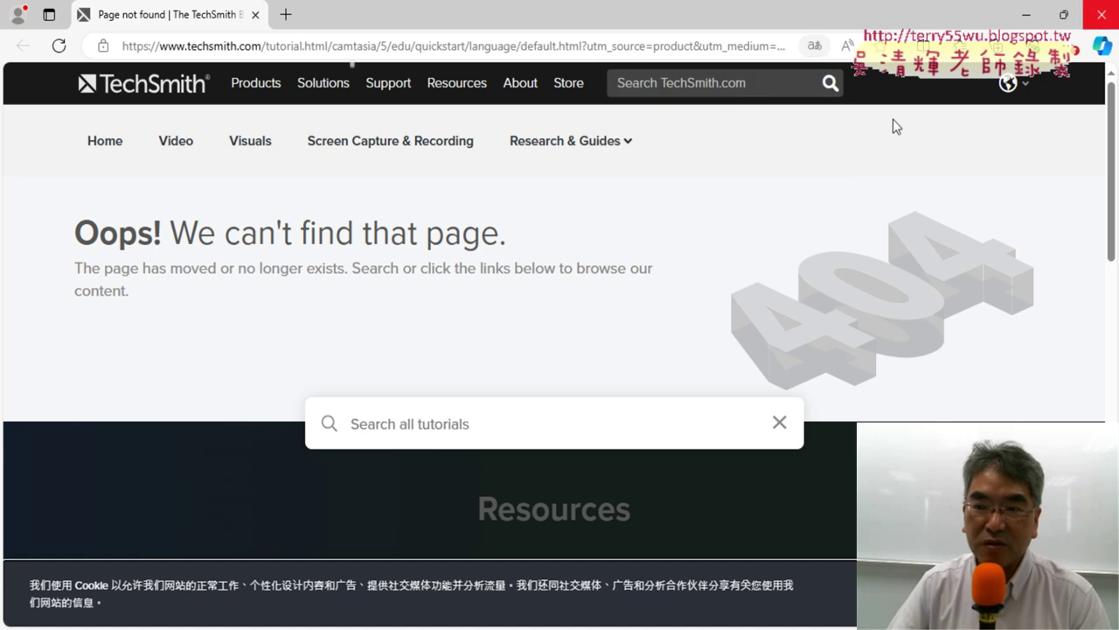
# Step: Close Edge with 關閉瀏覽器, open 101(如何留下中英文中的中文).xlsm, and select C2:C8
pyautogui.click(1102, 14)
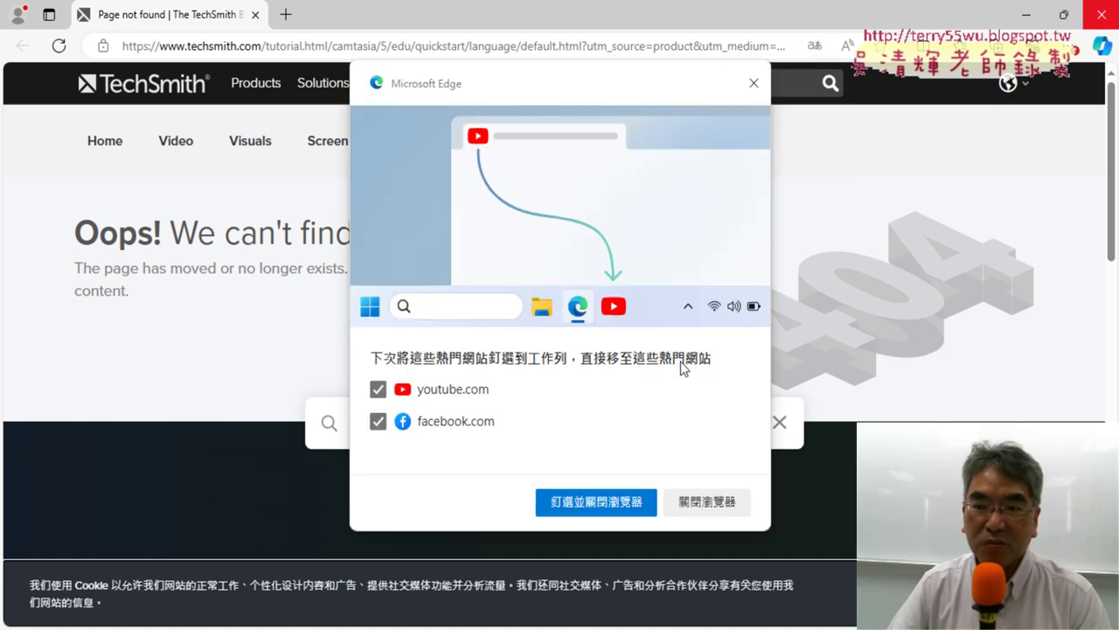
pyautogui.click(715, 501)
pyautogui.press('Return')
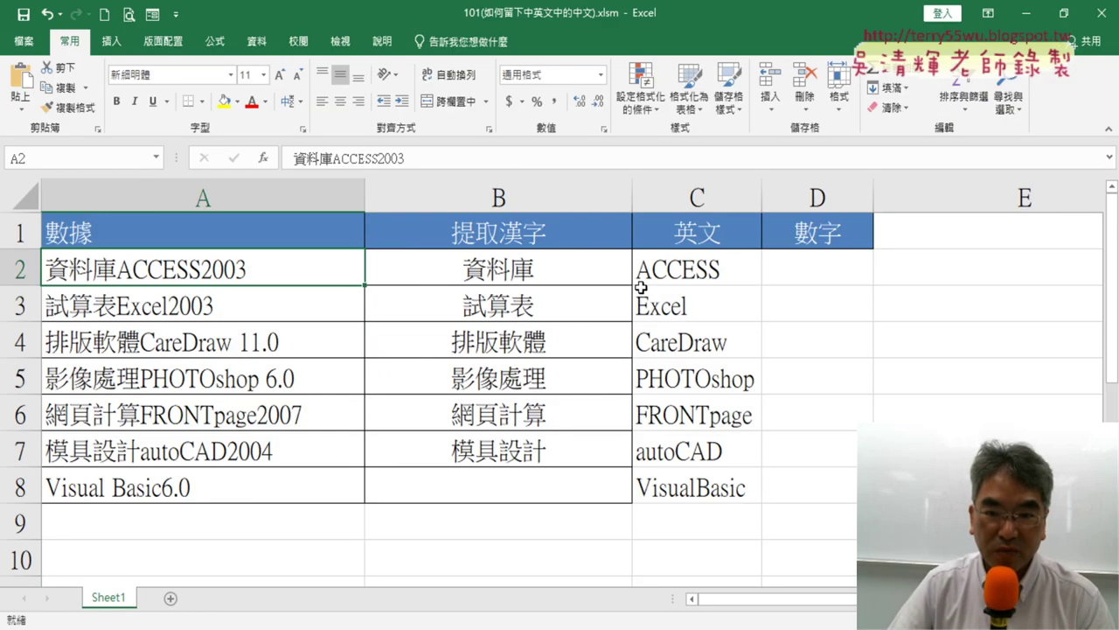
pyautogui.moveTo(704, 268); pyautogui.dragTo(695, 483)
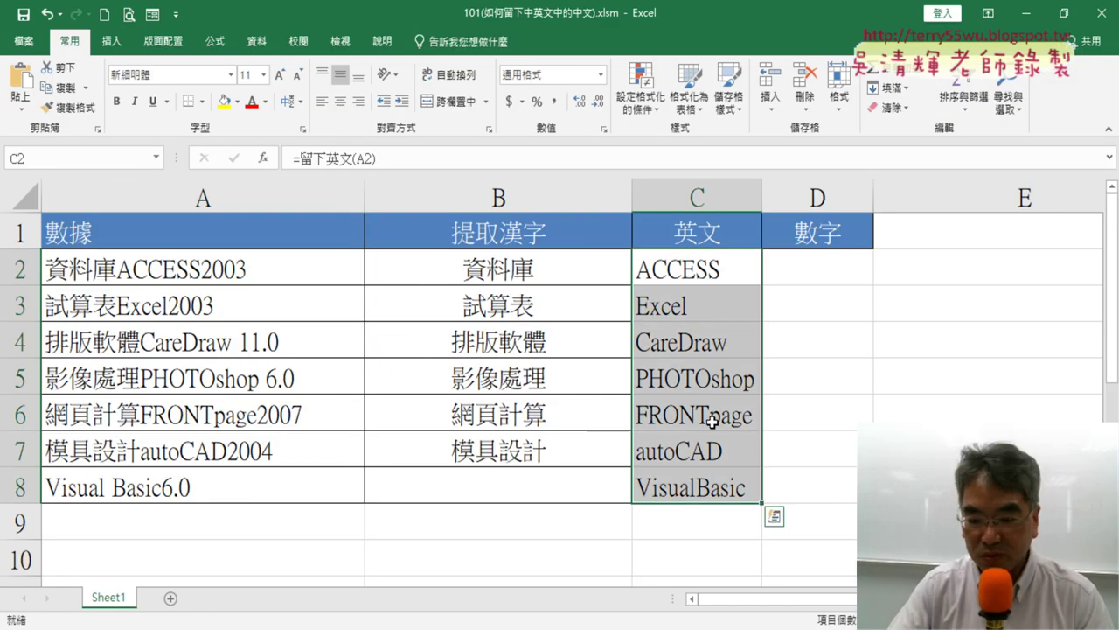
# Step: Clear the old English results and paste the TEXTJOIN extraction formula into C2
pyautogui.press('Delete')
pyautogui.click(708, 269)
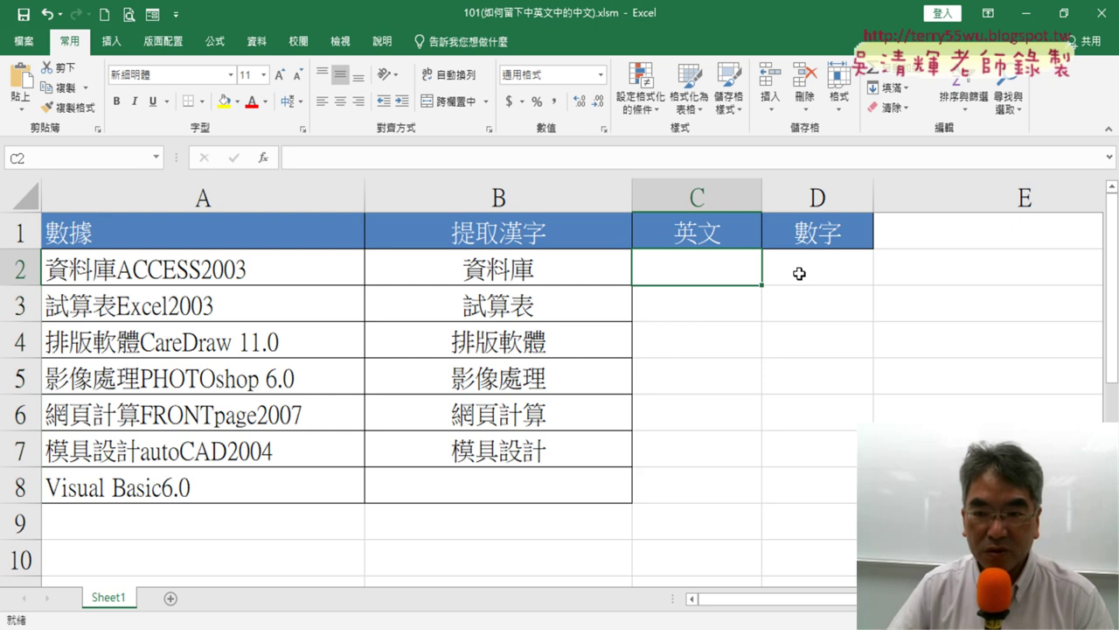
pyautogui.click(448, 158)
pyautogui.hotkey('ctrl', 'v')
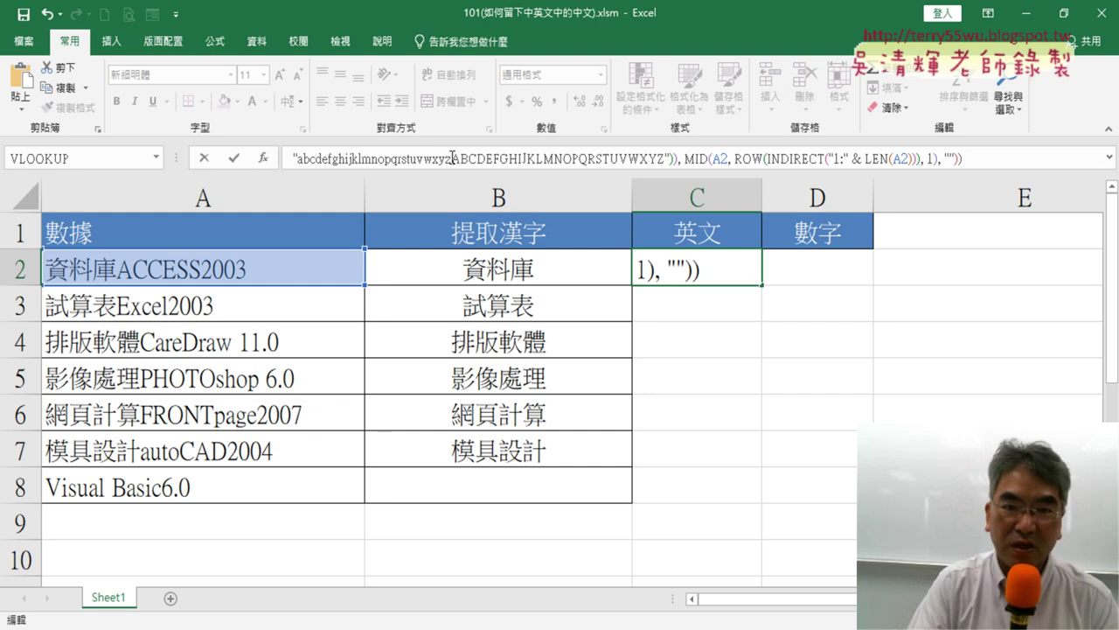
pyautogui.click(1110, 158)
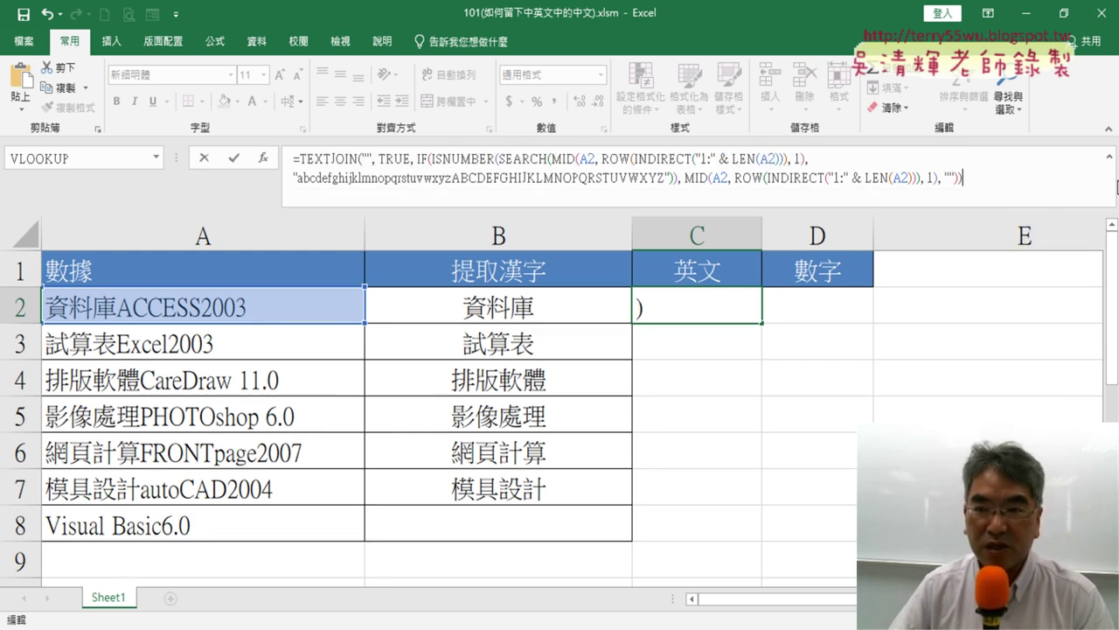
pyautogui.click(1110, 158)
pyautogui.click(1110, 159)
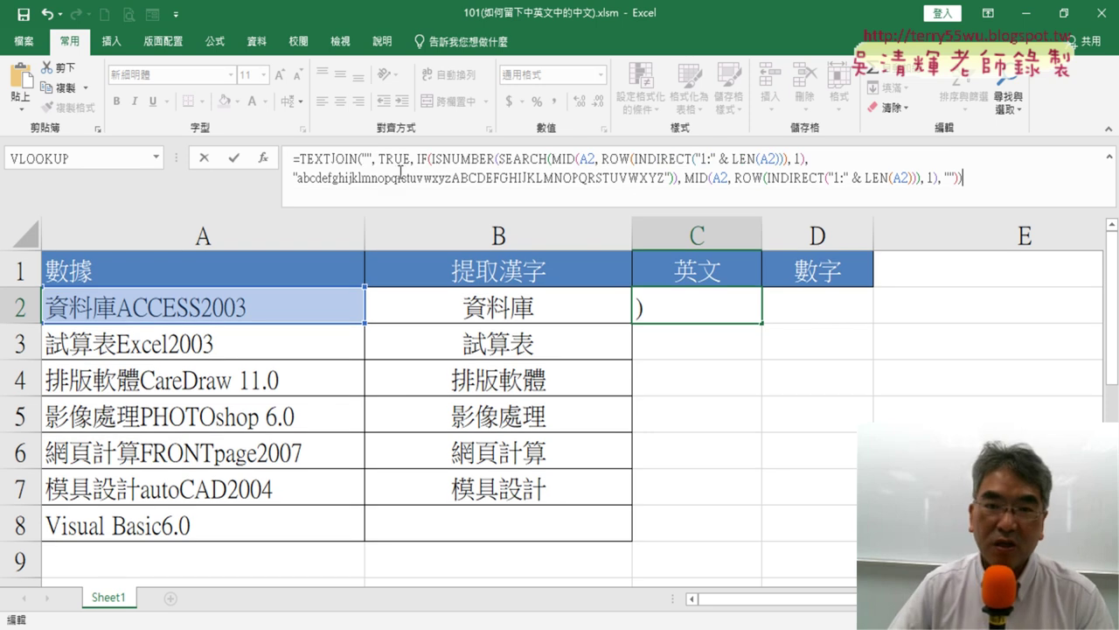
pyautogui.click(235, 160)
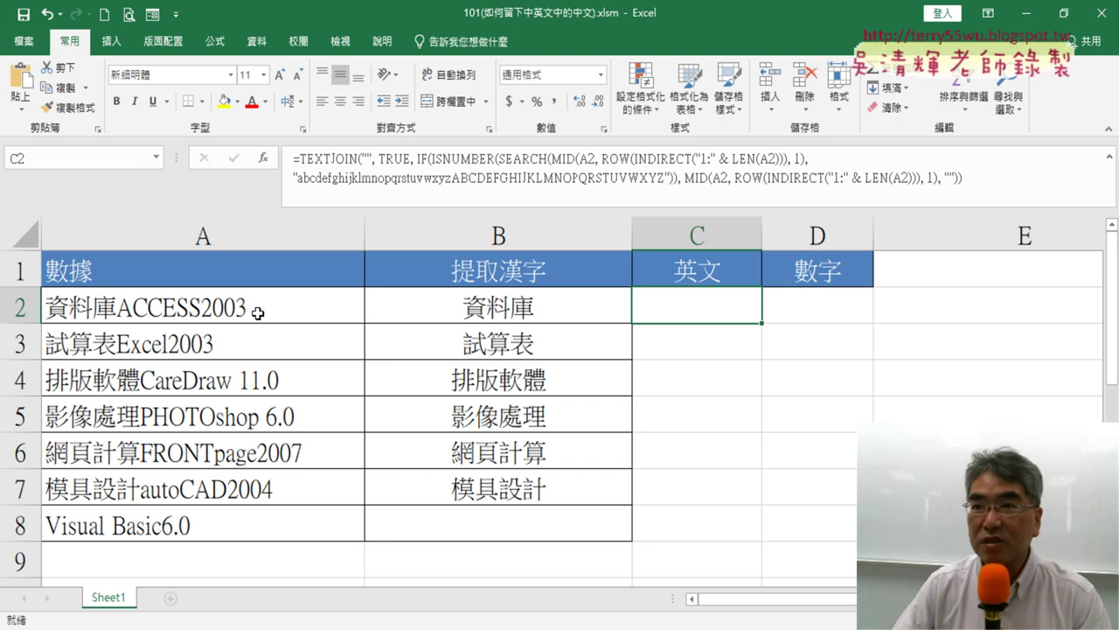
# Step: Re-commit C2's formula as an array formula with Ctrl+Shift+Enter, returning ACCESS
pyautogui.click(749, 176)
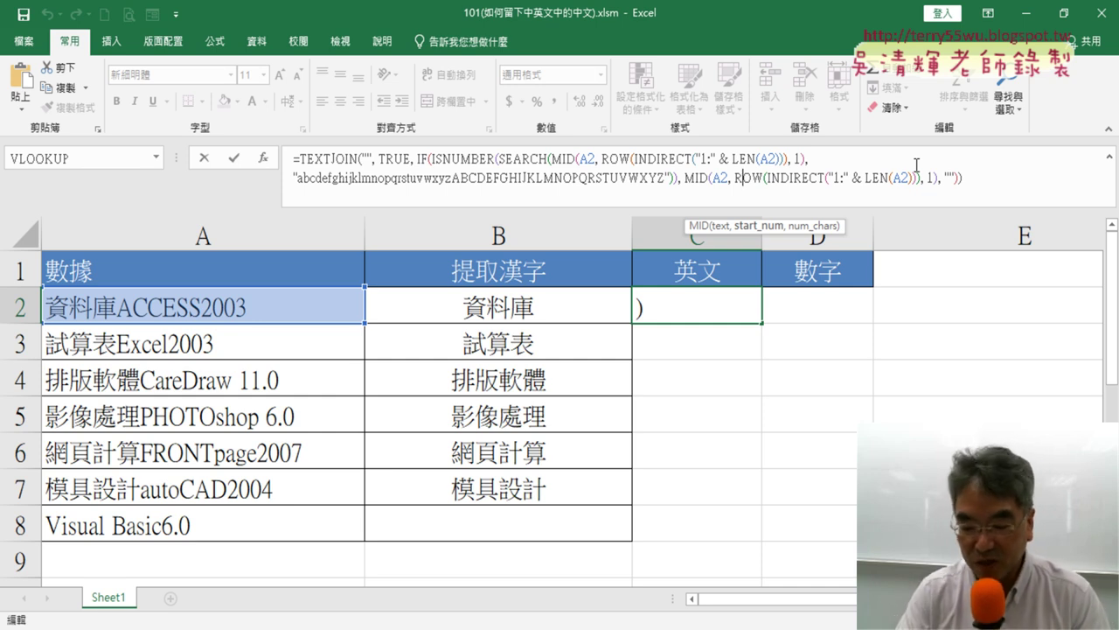
pyautogui.press('Left')
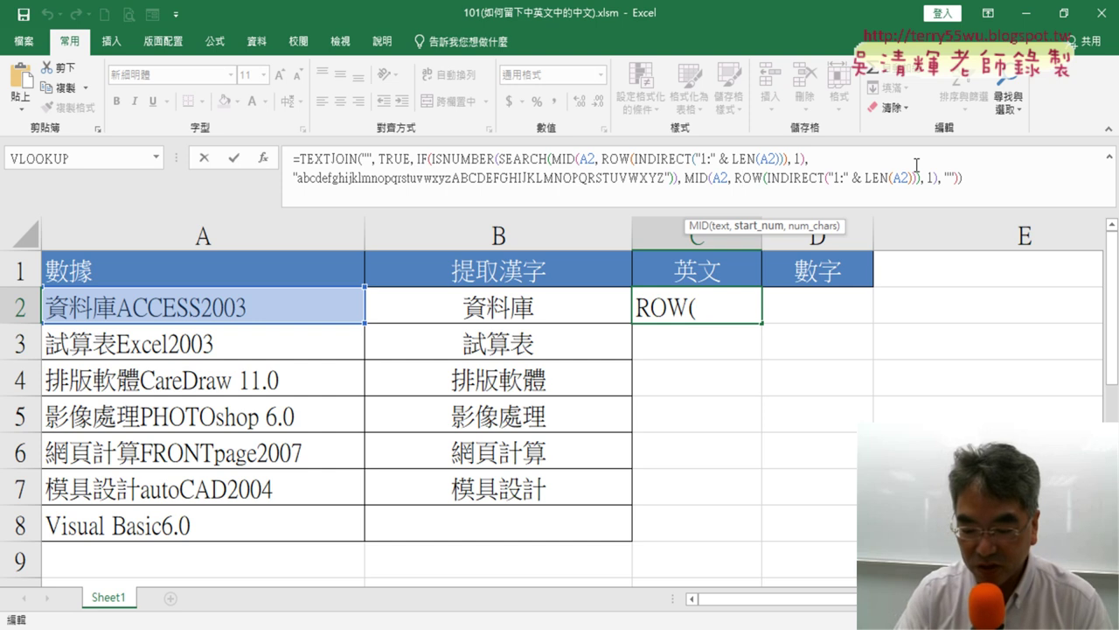
pyautogui.hotkey('ctrl', 'shift', 'Return')
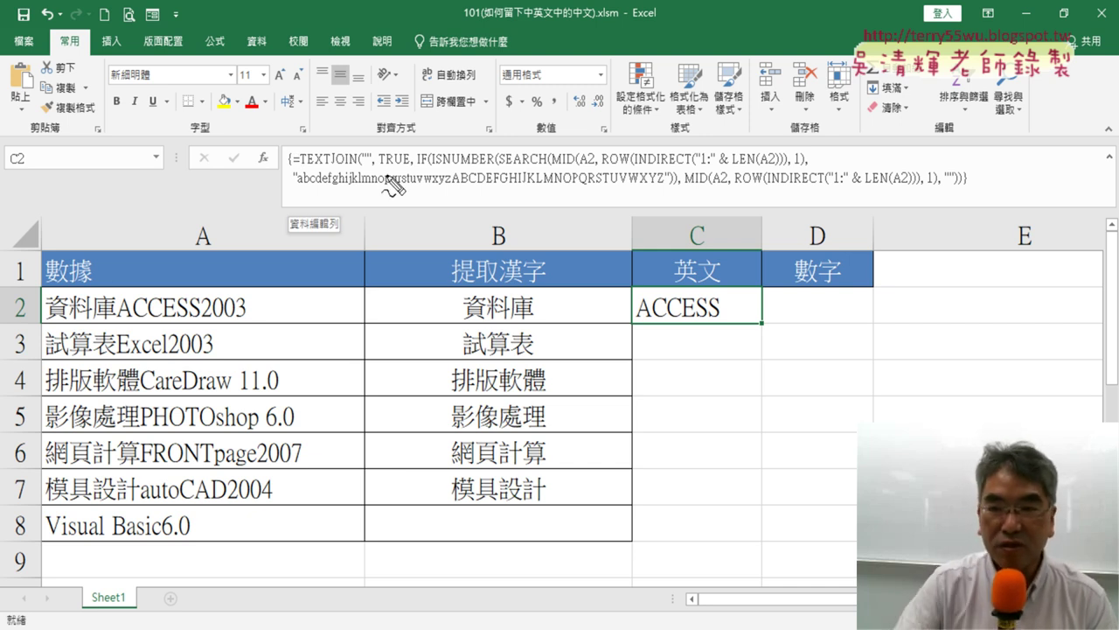
pyautogui.moveTo(301, 142); pyautogui.dragTo(298, 139)
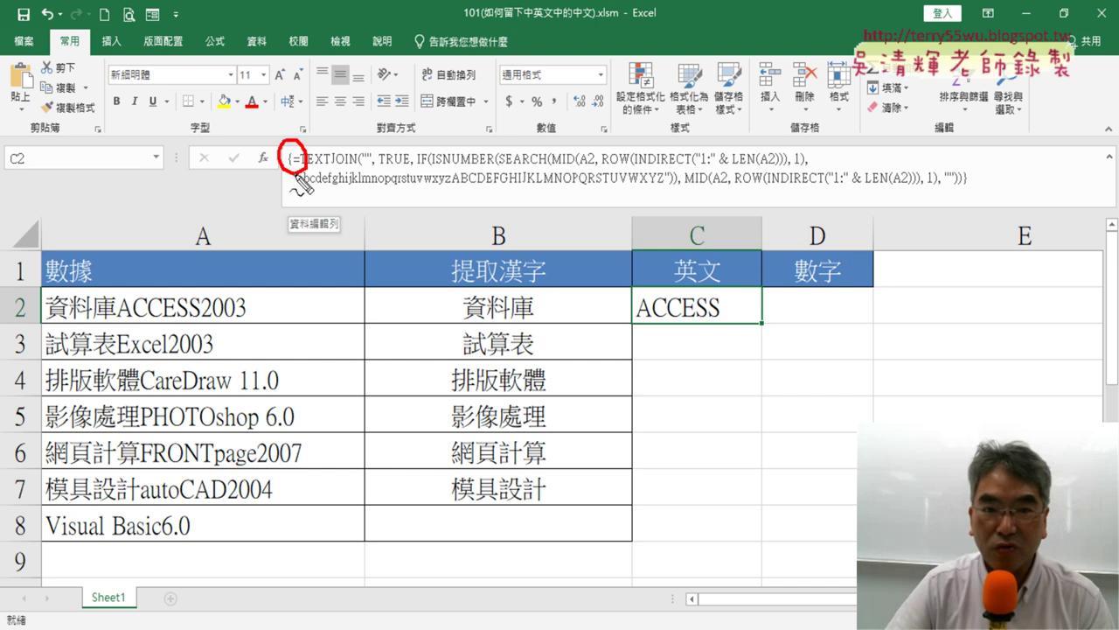
pyautogui.moveTo(971, 163); pyautogui.dragTo(981, 203)
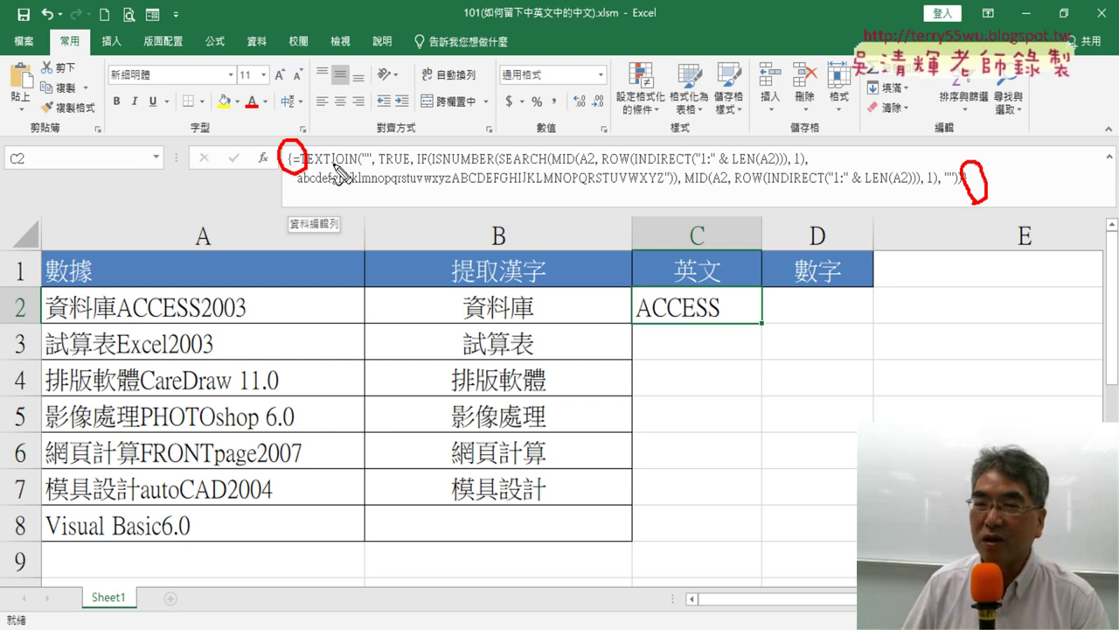
pyautogui.press('Escape')
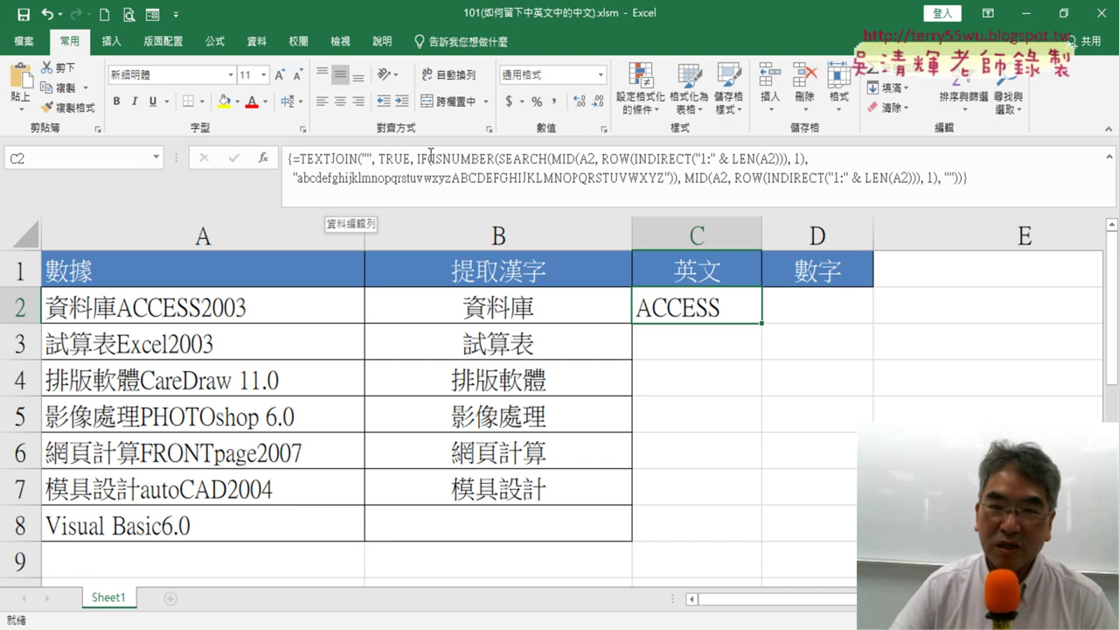
pyautogui.click(857, 402)
pyautogui.click(689, 311)
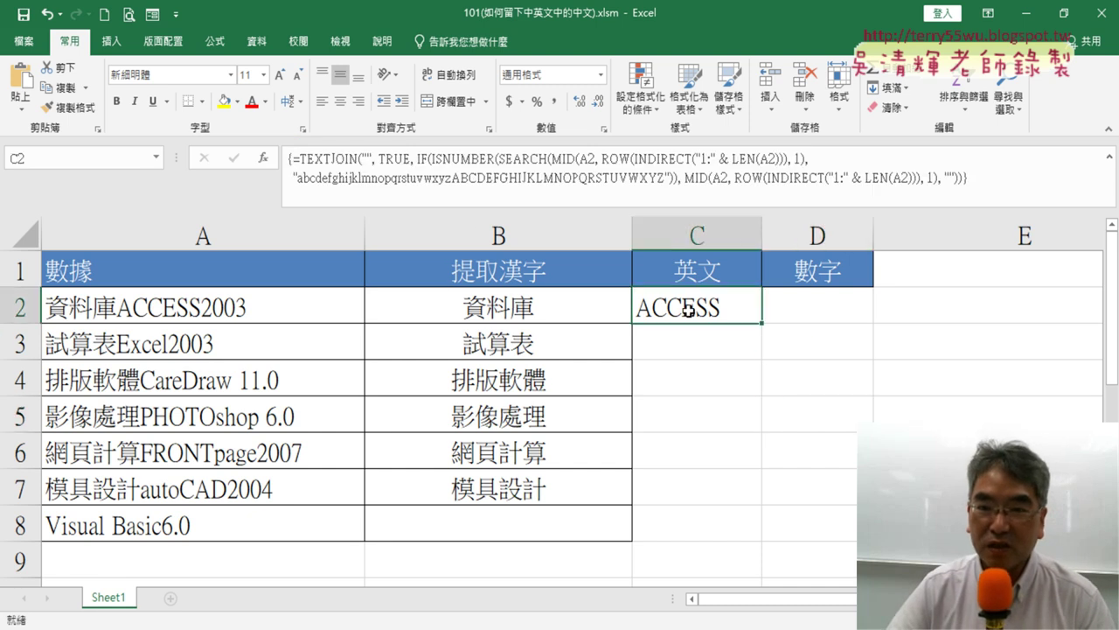
pyautogui.click(336, 159)
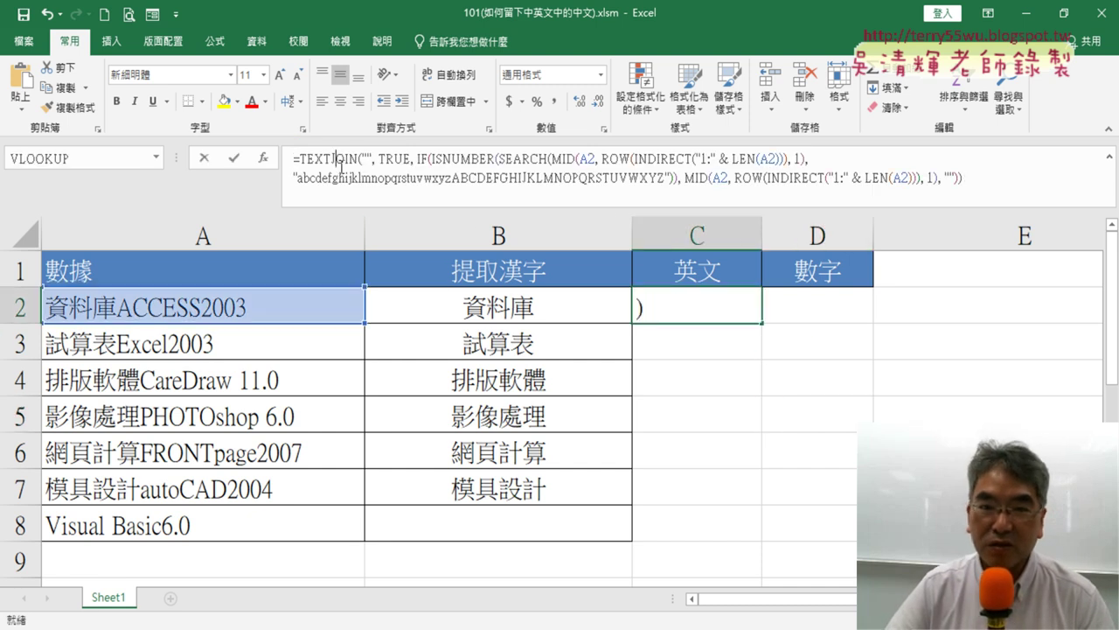
pyautogui.click(297, 160)
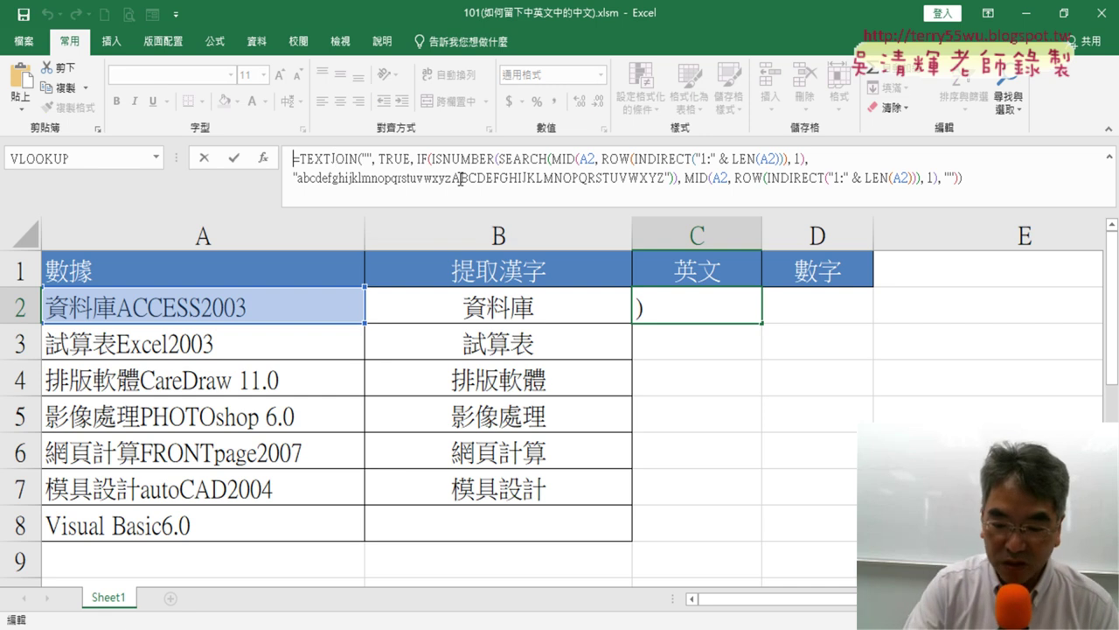
pyautogui.write('{')
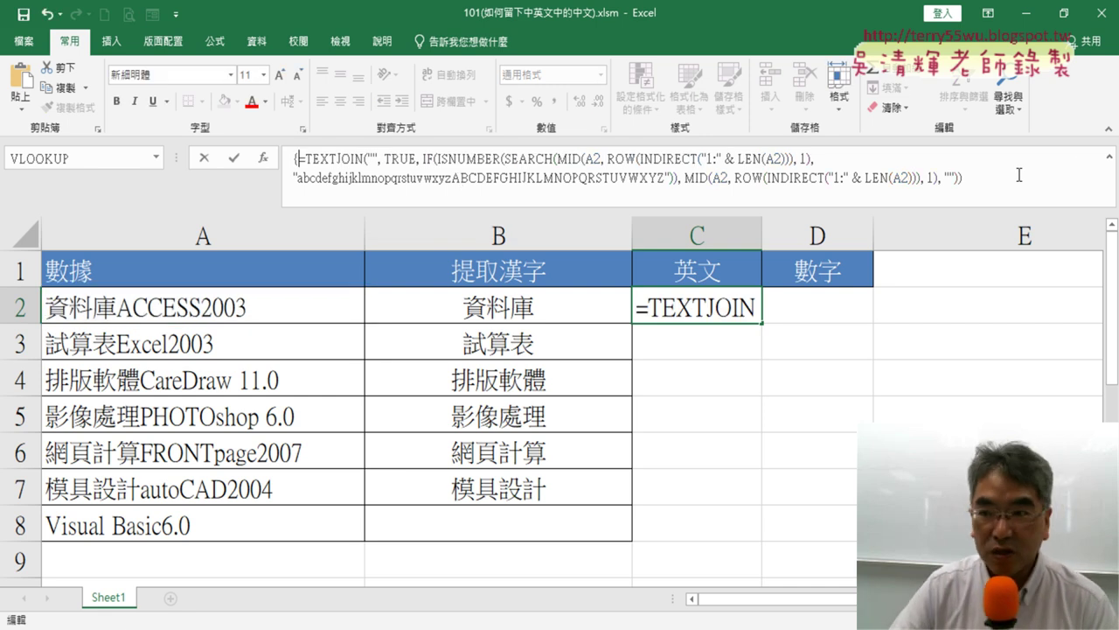
pyautogui.click(1018, 175)
pyautogui.write('}')
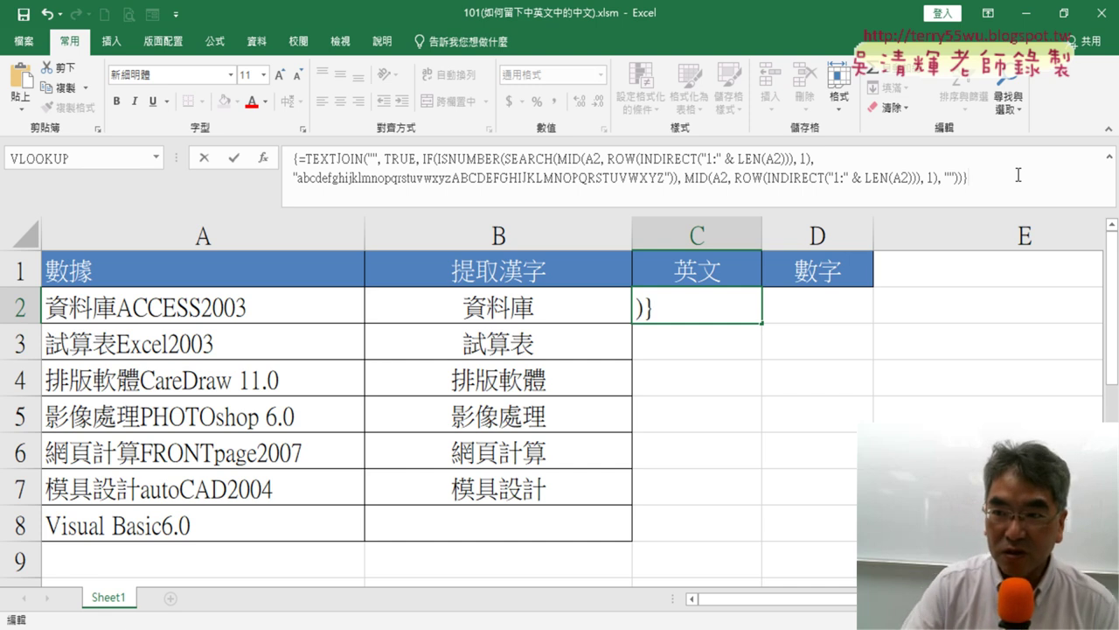
pyautogui.click(236, 159)
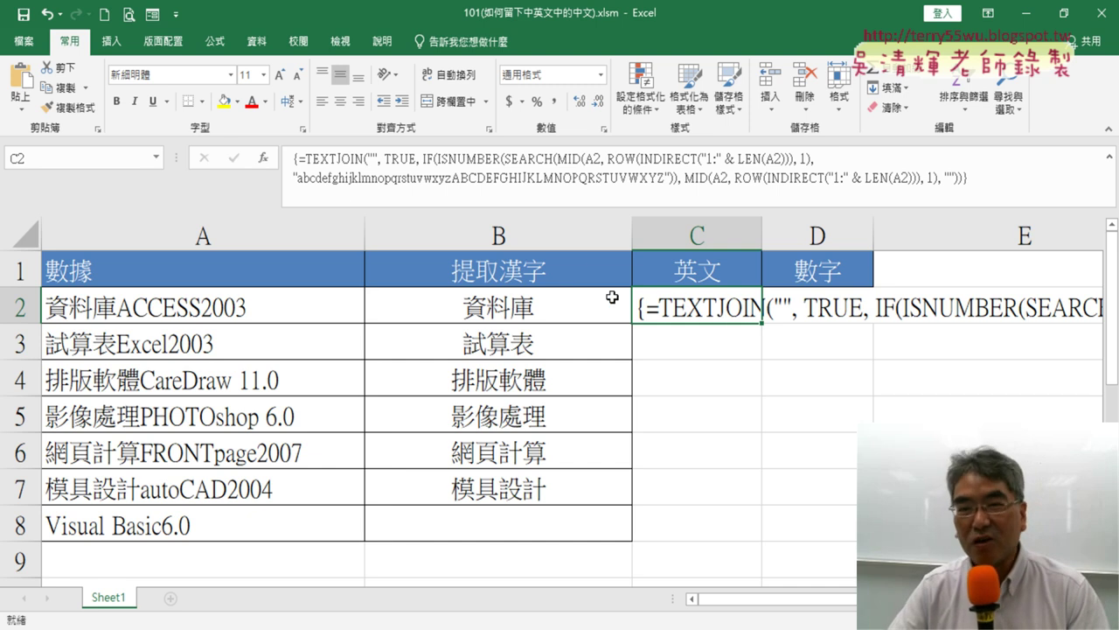
pyautogui.click(295, 159)
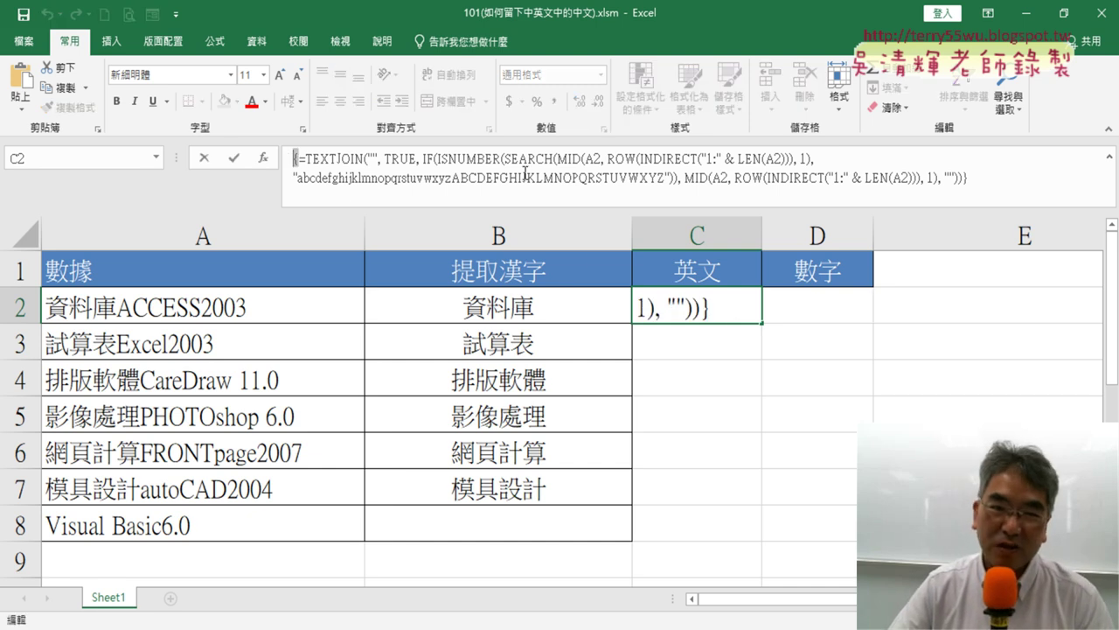
pyautogui.press('Delete')
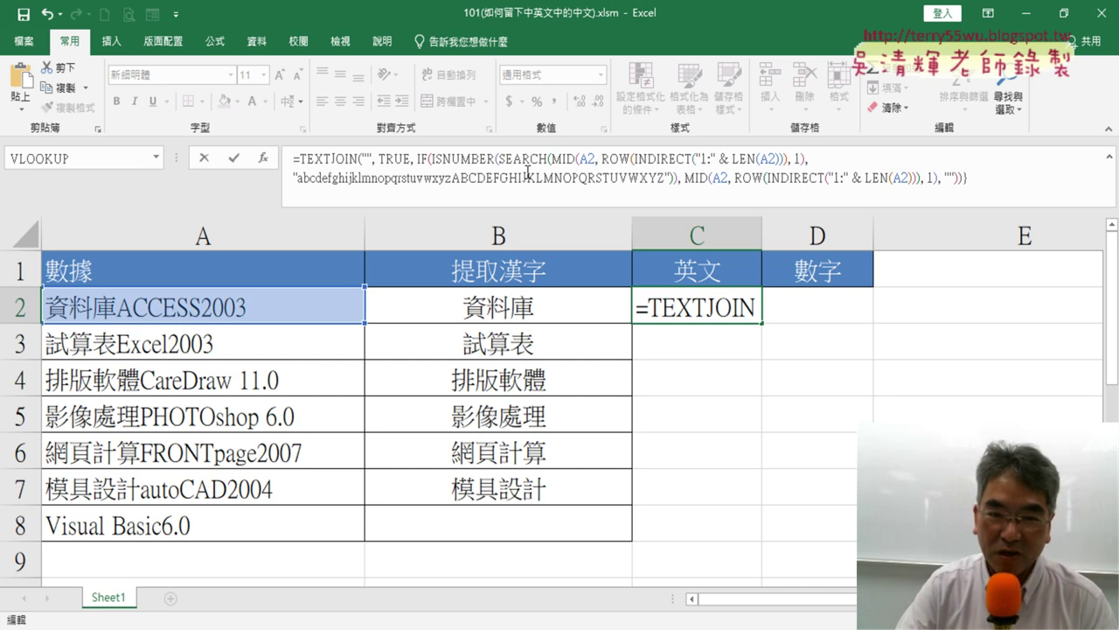
pyautogui.press('Down')
pyautogui.press('End')
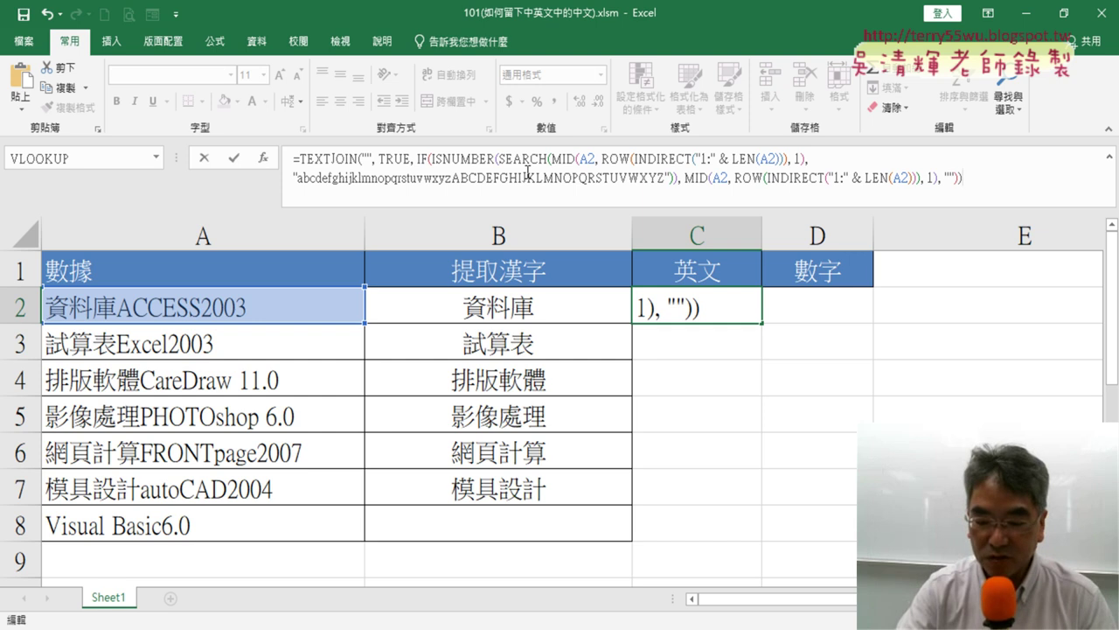
pyautogui.hotkey('ctrl', 'shift', 'Return')
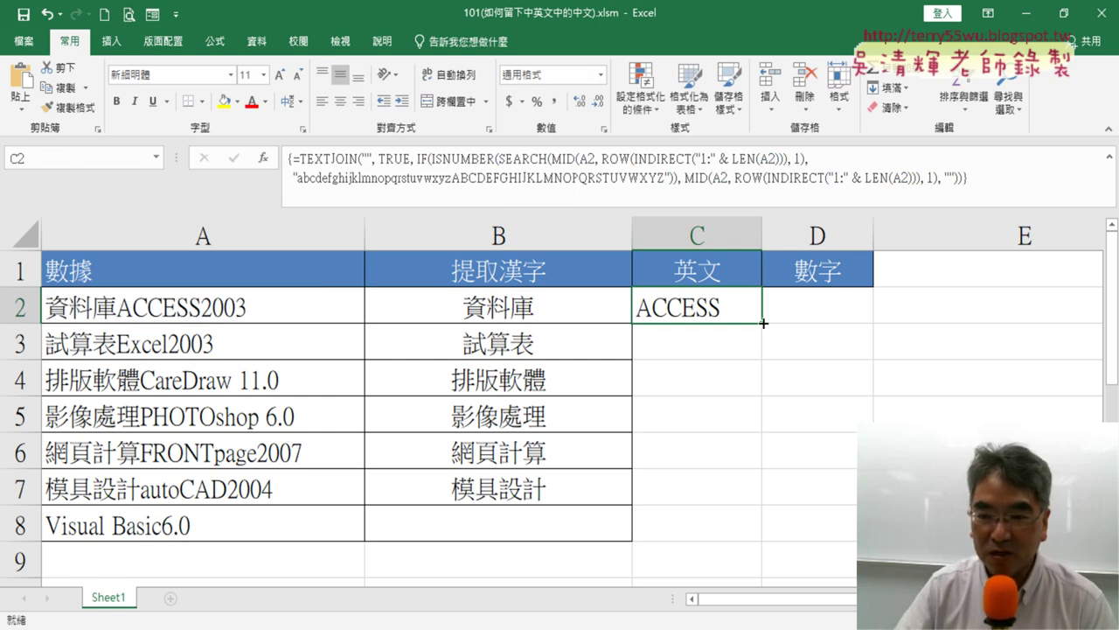
# Step: Fill the C2 array formula down to C8 and check the copies in C3–C5
pyautogui.moveTo(763, 323); pyautogui.dragTo(750, 518)
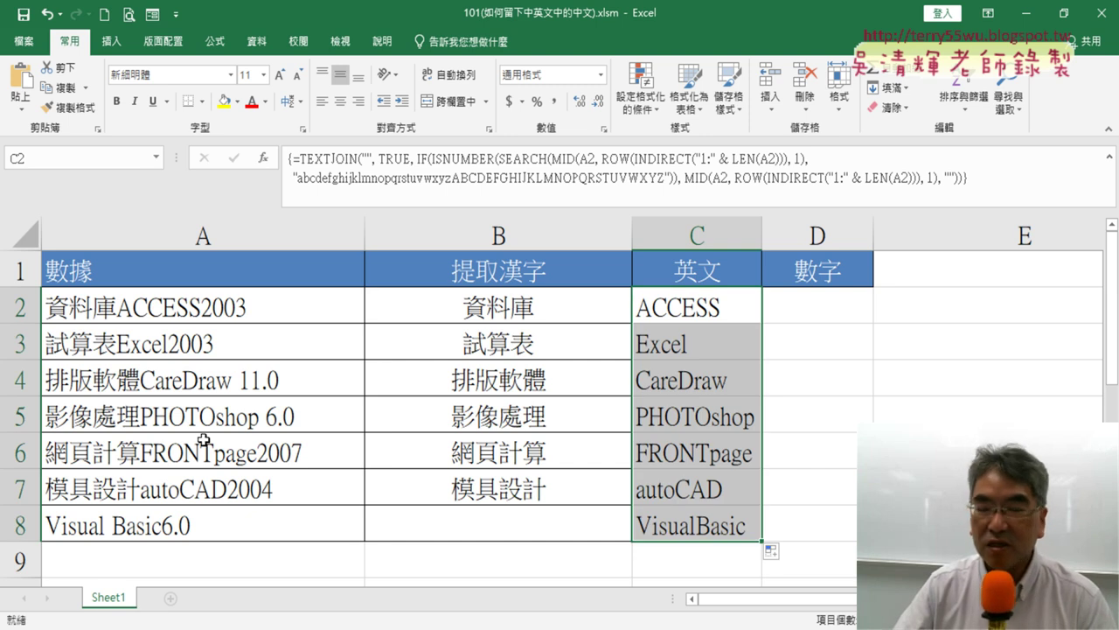
pyautogui.click(752, 346)
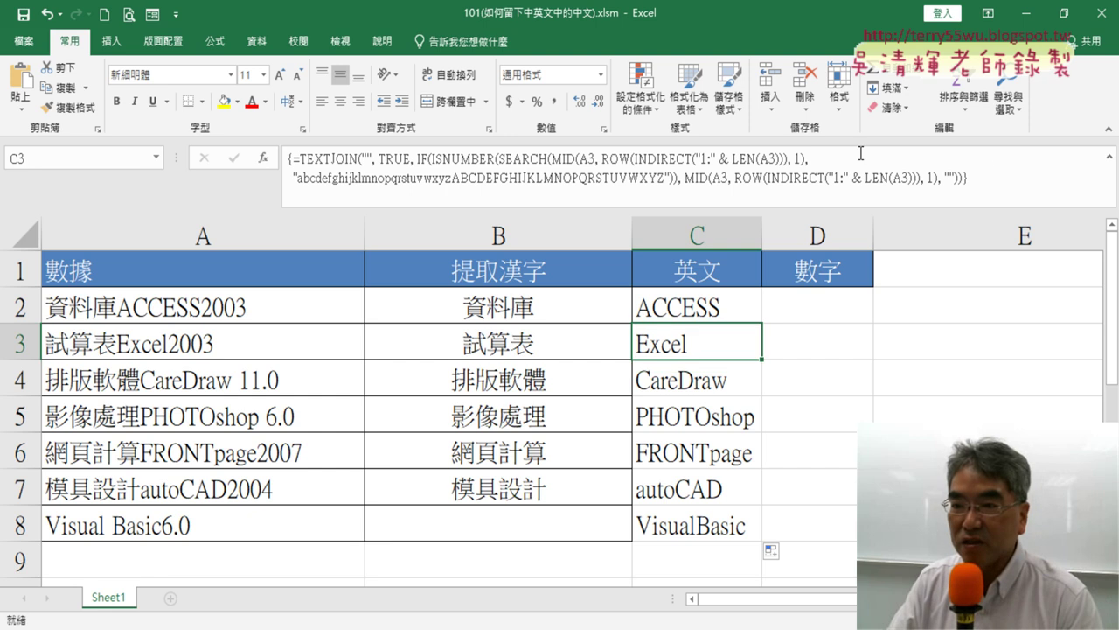
pyautogui.click(715, 385)
pyautogui.click(715, 416)
pyautogui.click(713, 306)
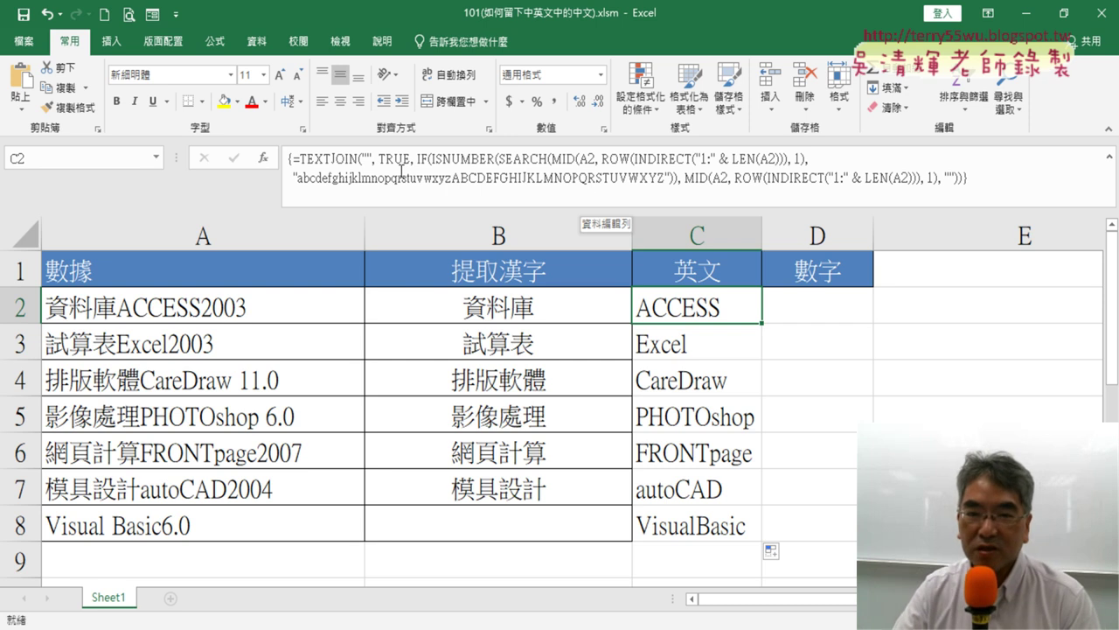
# Step: Copy C2's TEXTJOIN formula into D2's formula bar and select its alphabet string
pyautogui.click(289, 164)
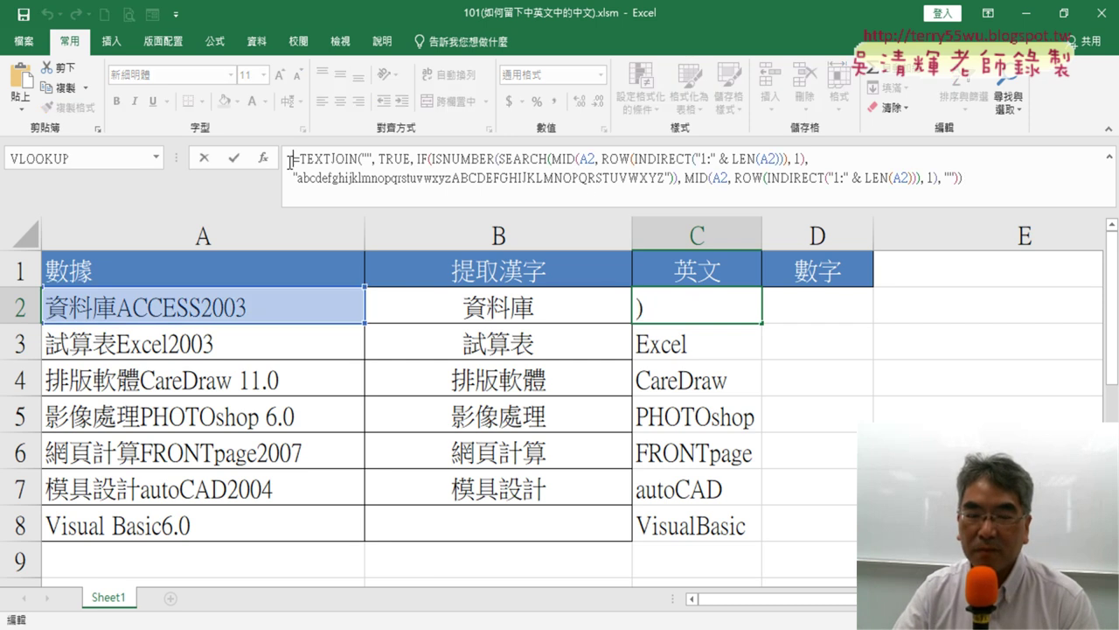
pyautogui.moveTo(292, 159); pyautogui.dragTo(996, 172)
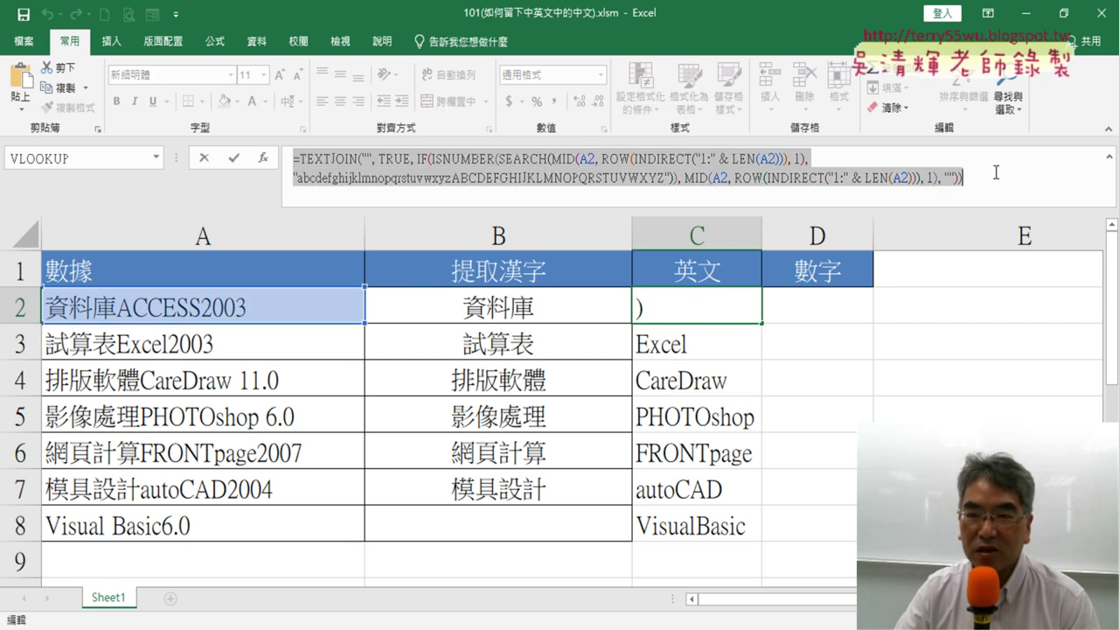
pyautogui.rightClick(702, 162)
pyautogui.click(730, 197)
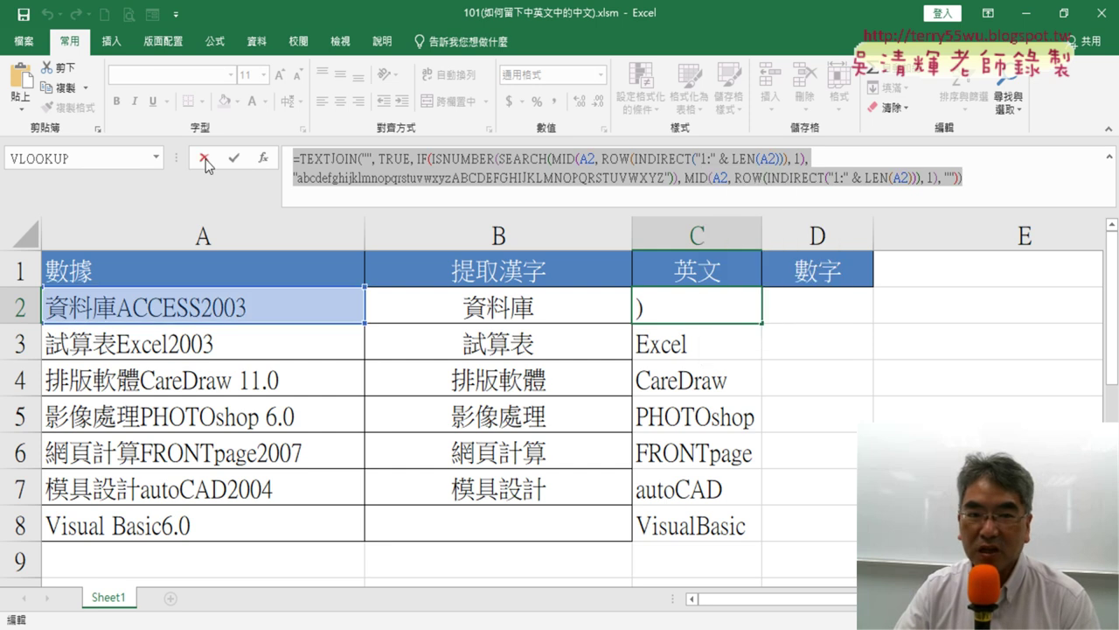
pyautogui.click(205, 159)
pyautogui.click(817, 310)
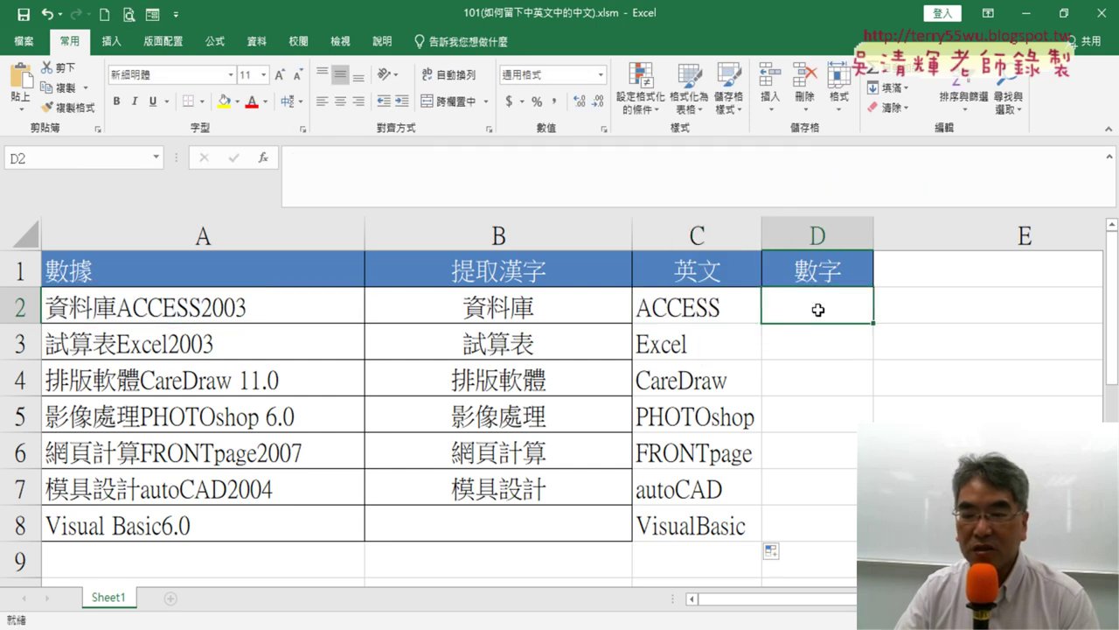
pyautogui.click(536, 171)
pyautogui.rightClick(530, 155)
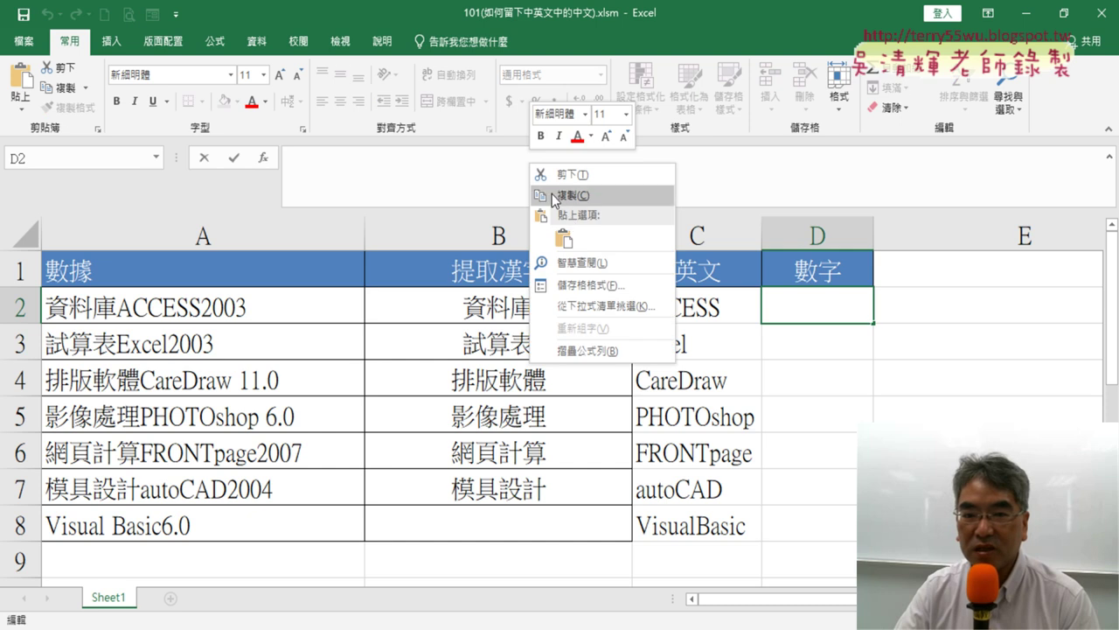
pyautogui.click(566, 238)
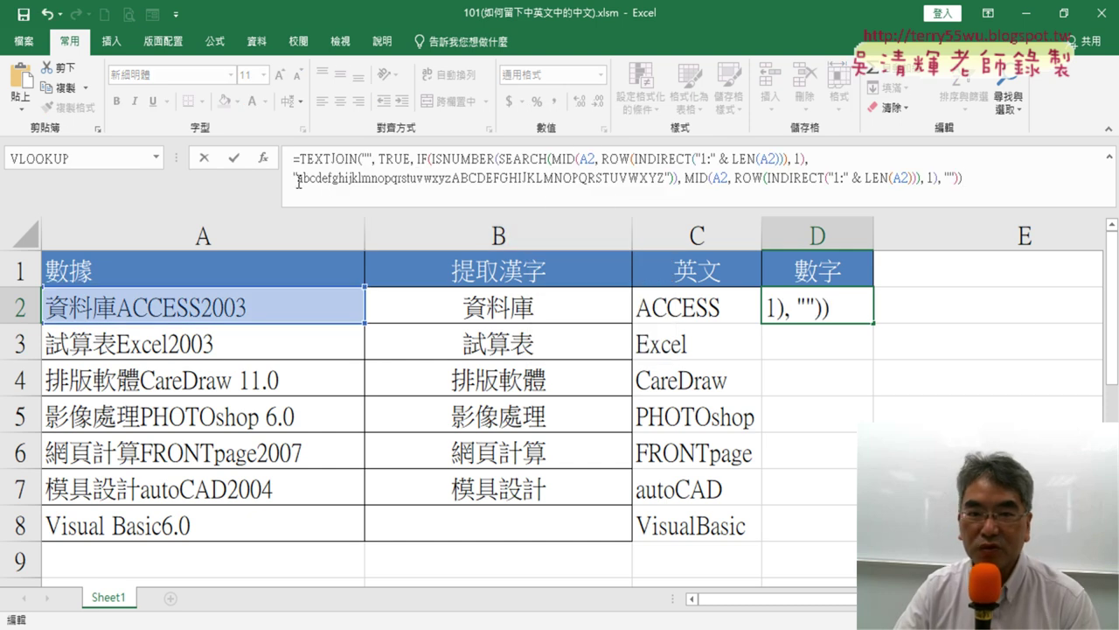
pyautogui.moveTo(301, 180); pyautogui.dragTo(666, 180)
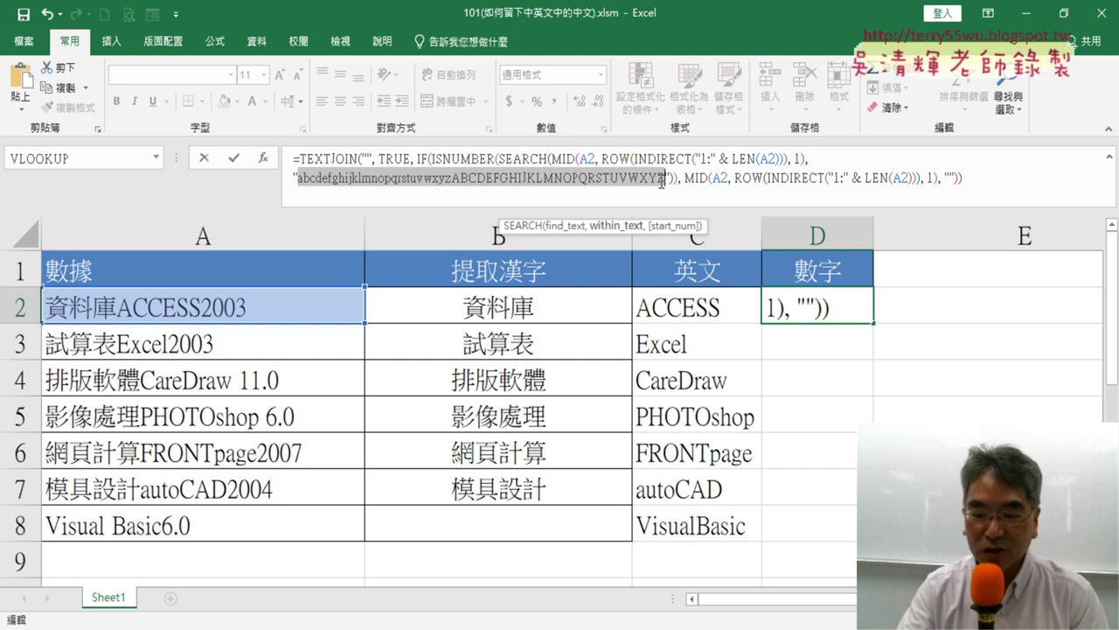
pyautogui.press('Delete')
pyautogui.write('0')
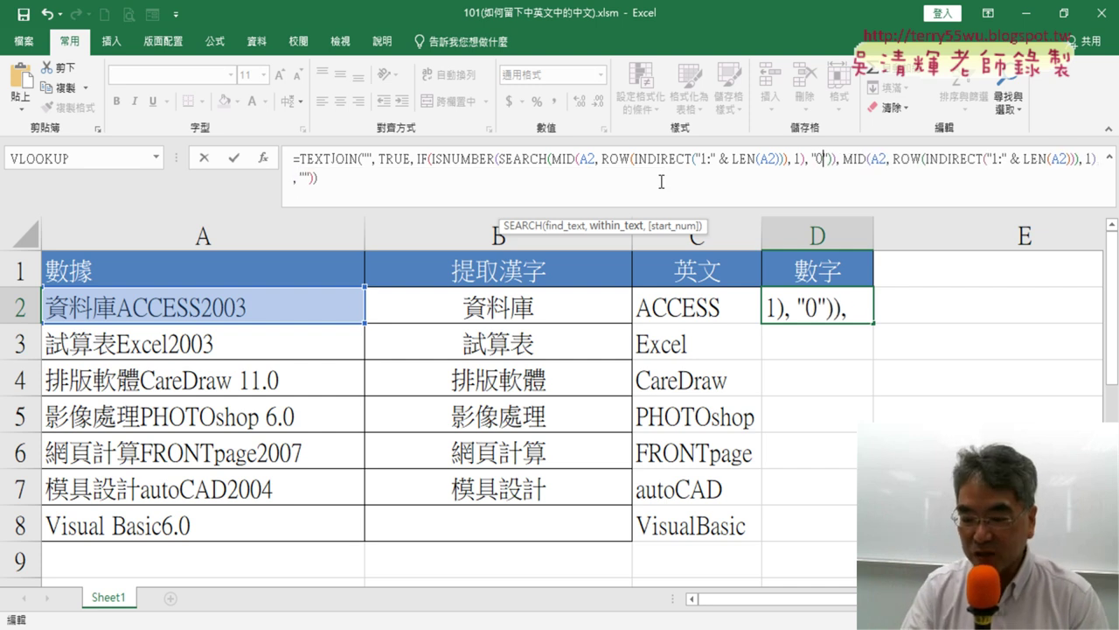
pyautogui.write('12345678')
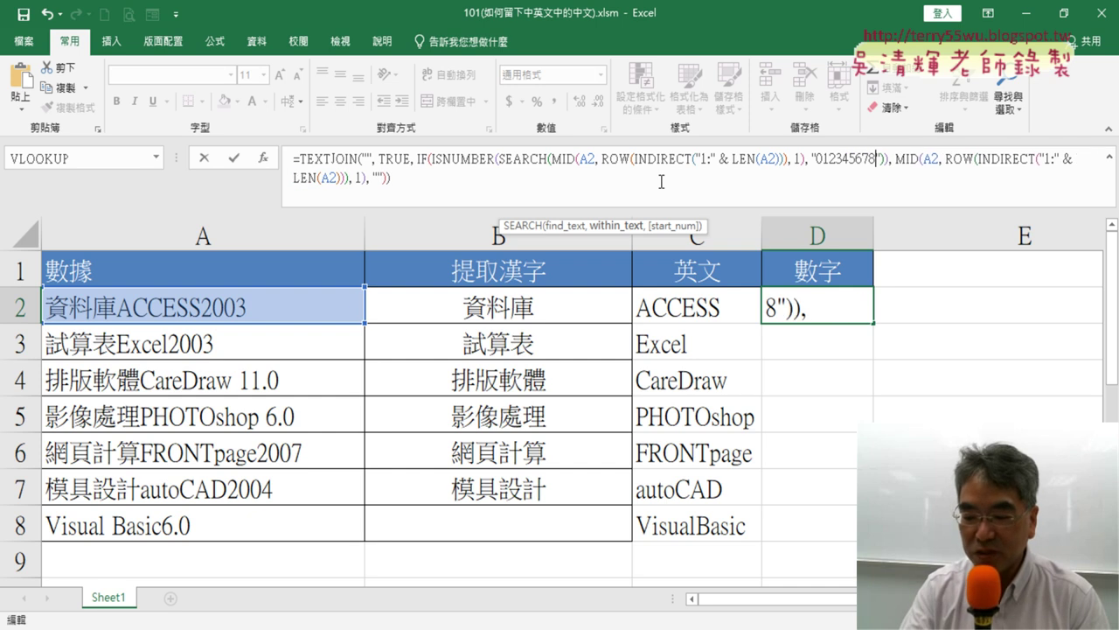
pyautogui.write('9')
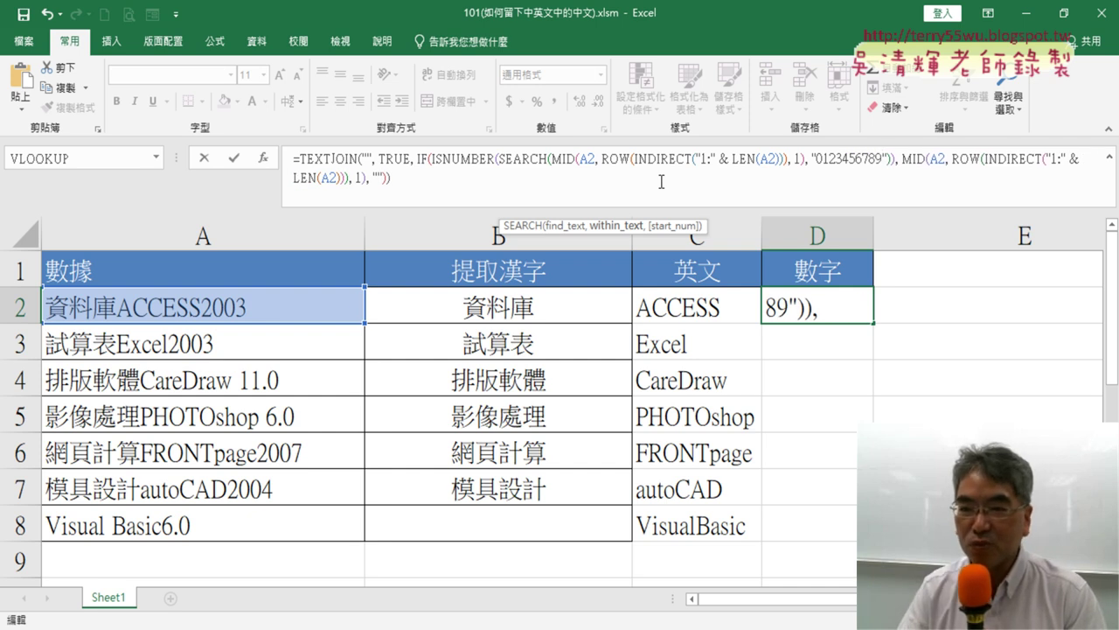
pyautogui.write('.')
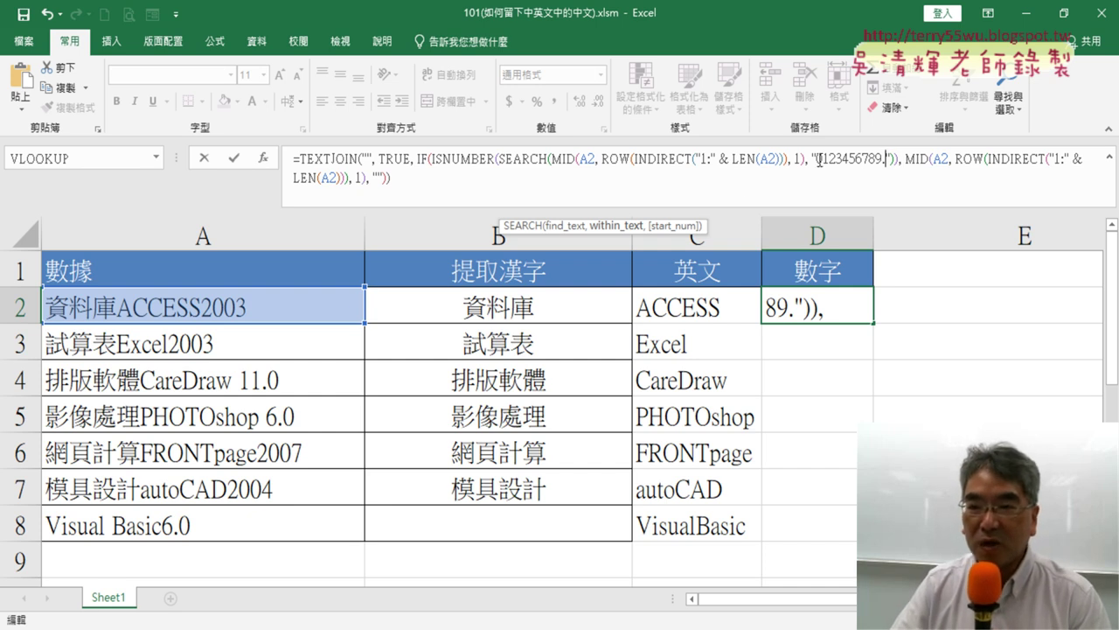
pyautogui.moveTo(817, 158); pyautogui.dragTo(886, 159)
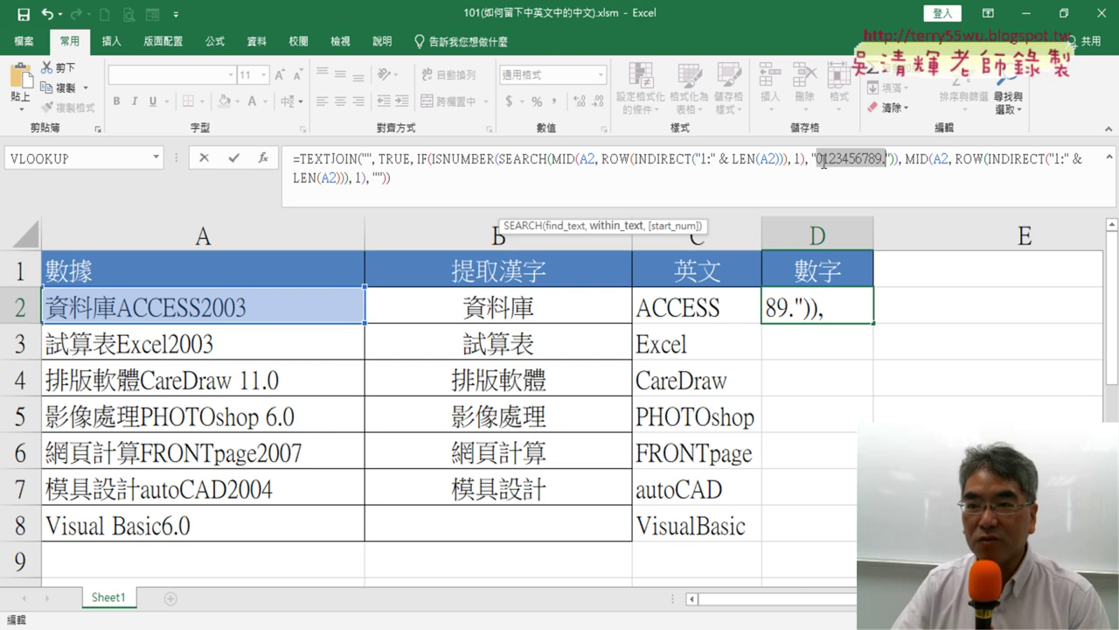
pyautogui.click(823, 161)
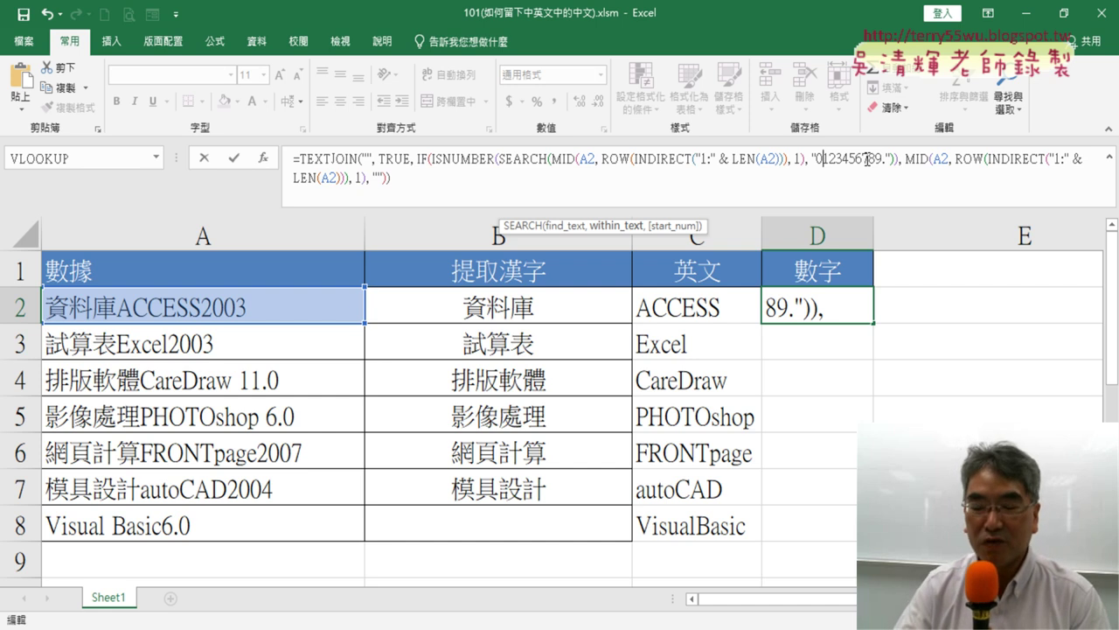
# Step: Array-enter the numbers formula with Ctrl+Shift+Enter, fill D2 down to D8, then return to the Google Doc
pyautogui.hotkey('ctrl', 'shift', 'Return')
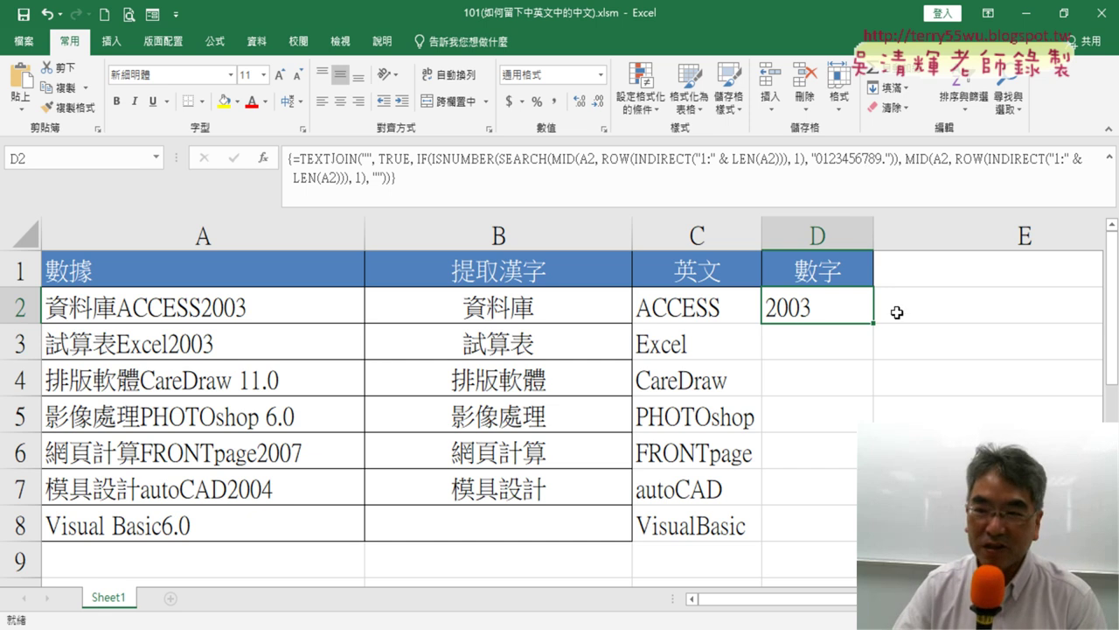
pyautogui.moveTo(875, 325); pyautogui.dragTo(875, 537)
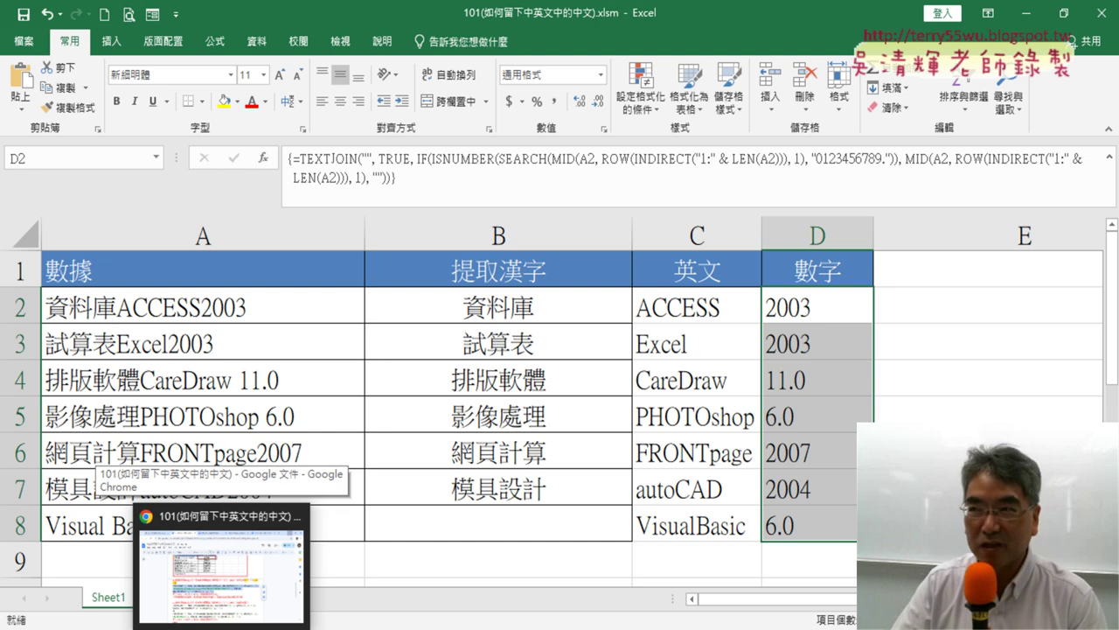
pyautogui.click(260, 603)
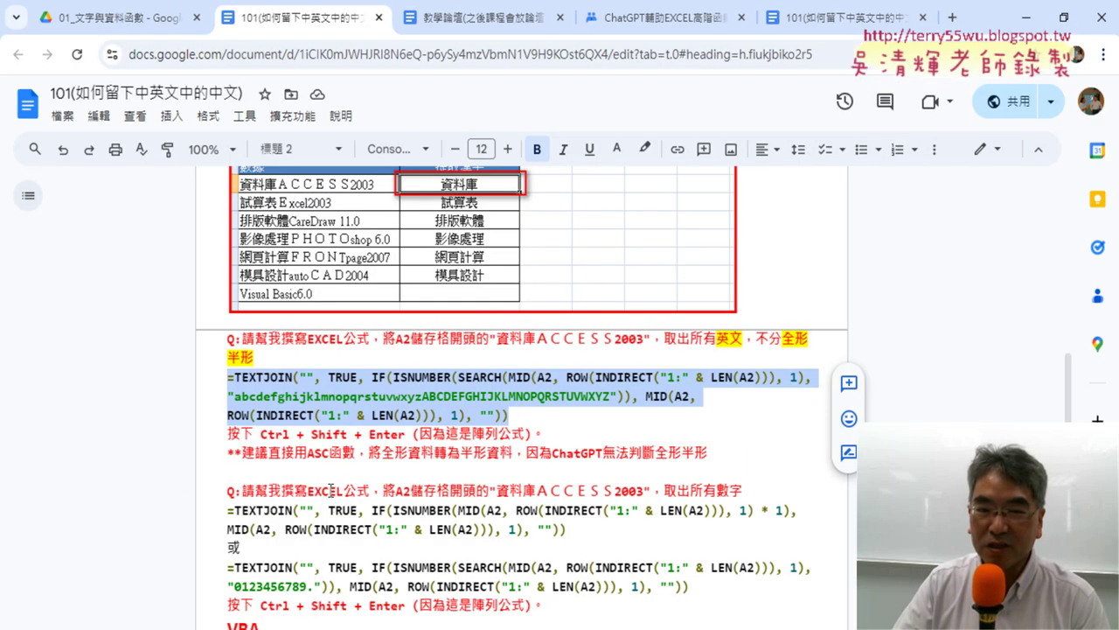
# Step: Highlight the three-line English-extraction TEXTJOIN formula in yellow, keeping it at 13 pt
pyautogui.click(110, 18)
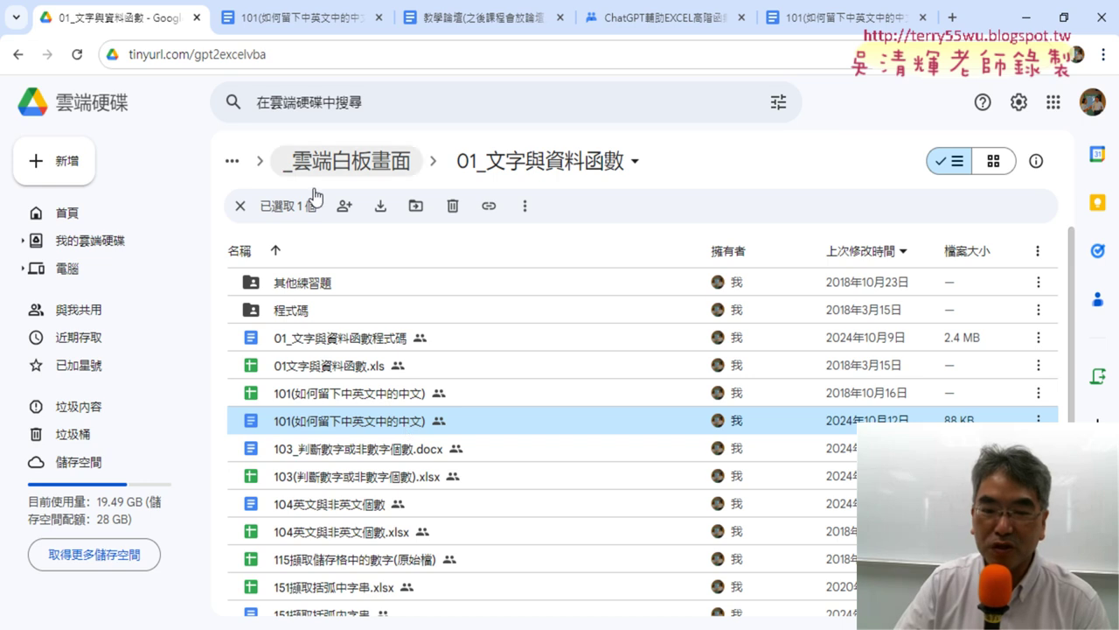
pyautogui.click(329, 26)
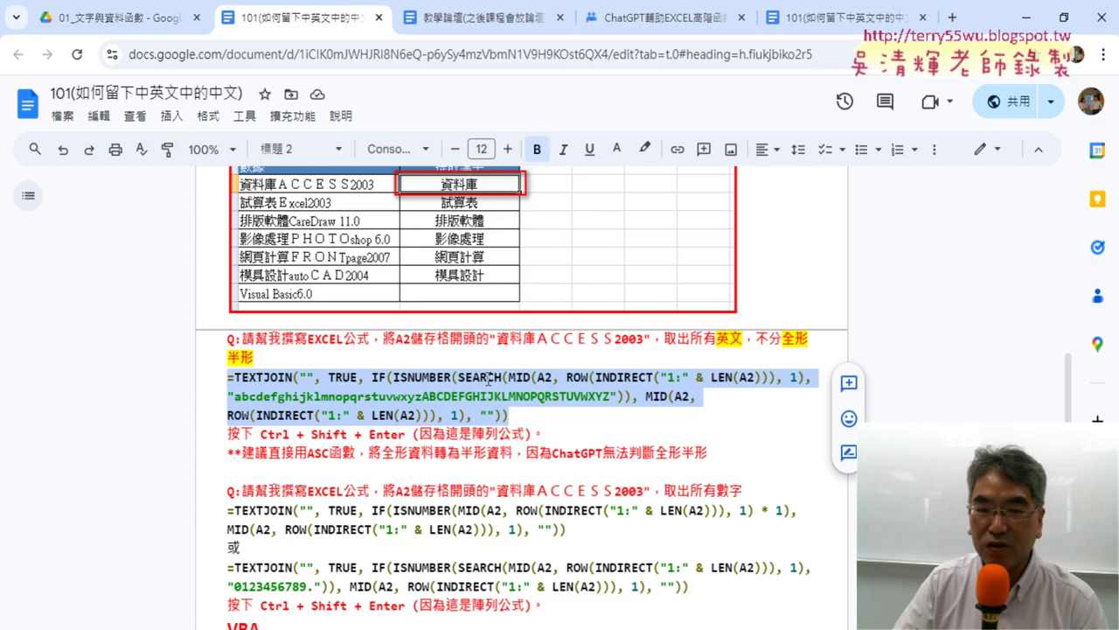
pyautogui.click(647, 419)
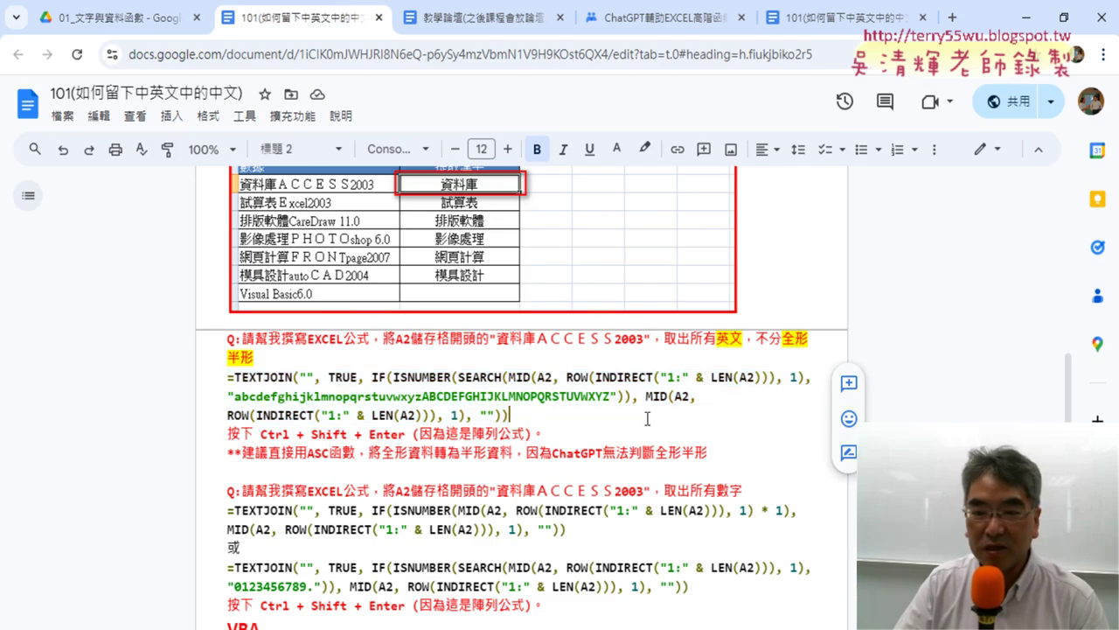
pyautogui.moveTo(647, 419); pyautogui.dragTo(220, 382)
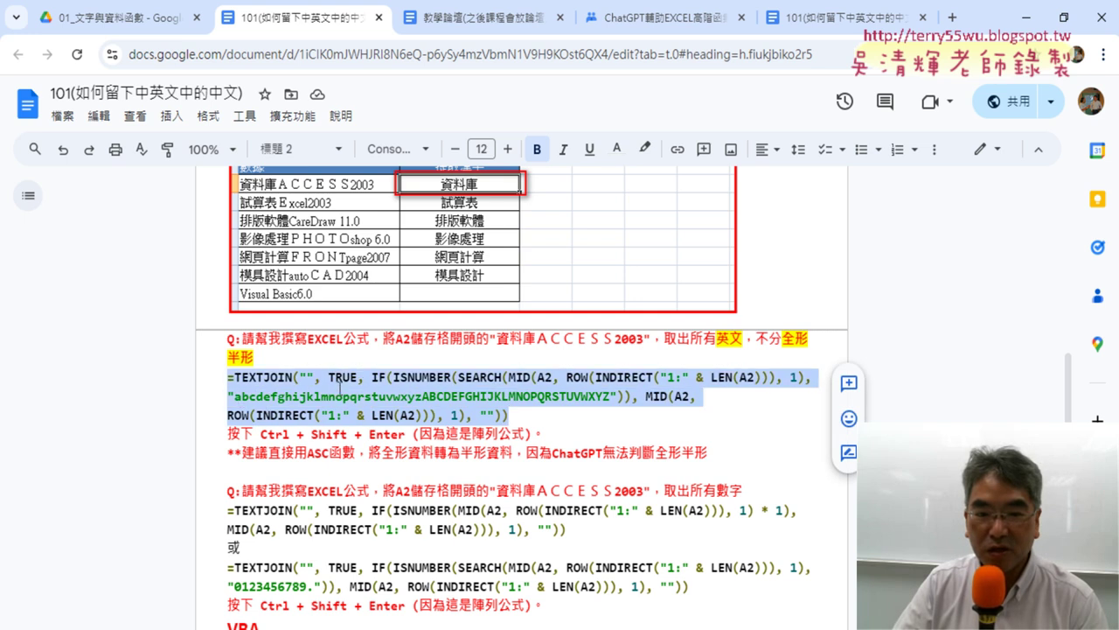
pyautogui.click(507, 150)
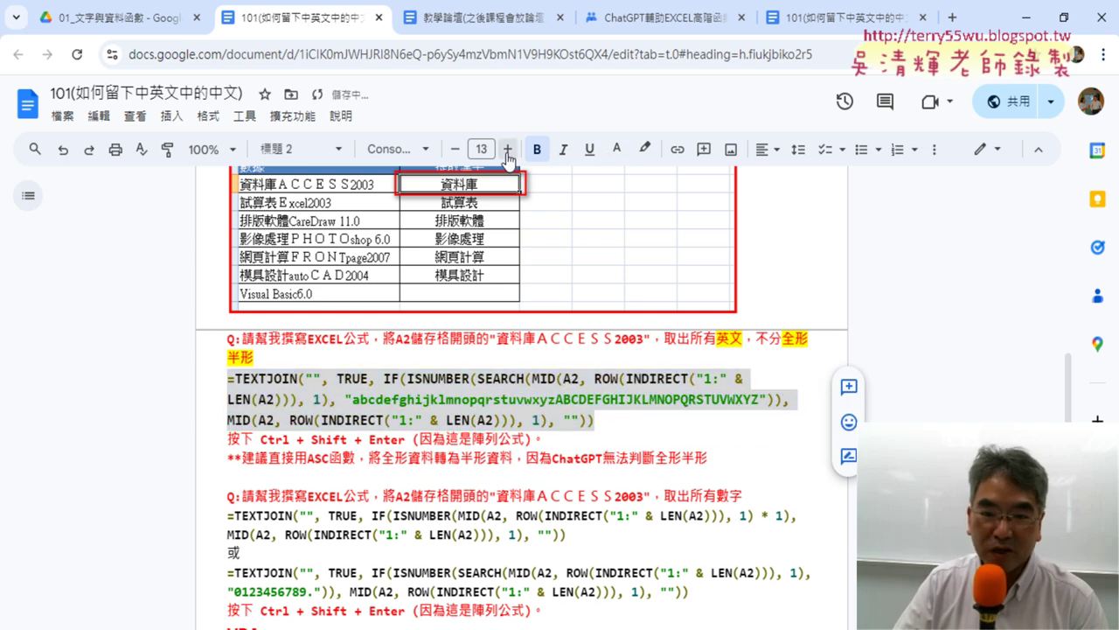
pyautogui.click(507, 151)
pyautogui.click(455, 149)
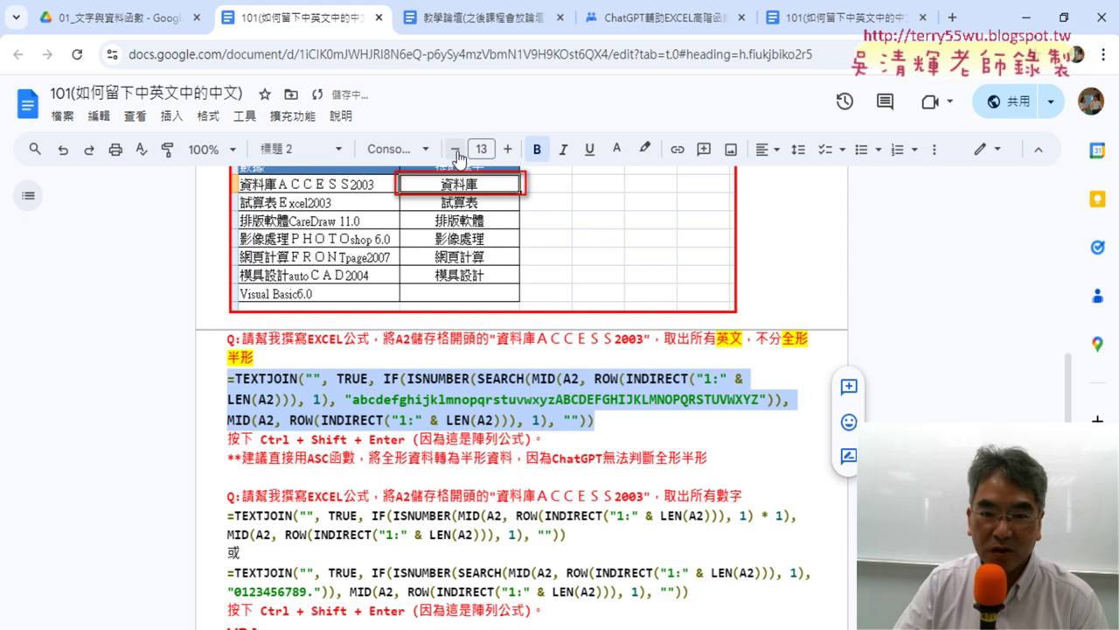
pyautogui.click(621, 418)
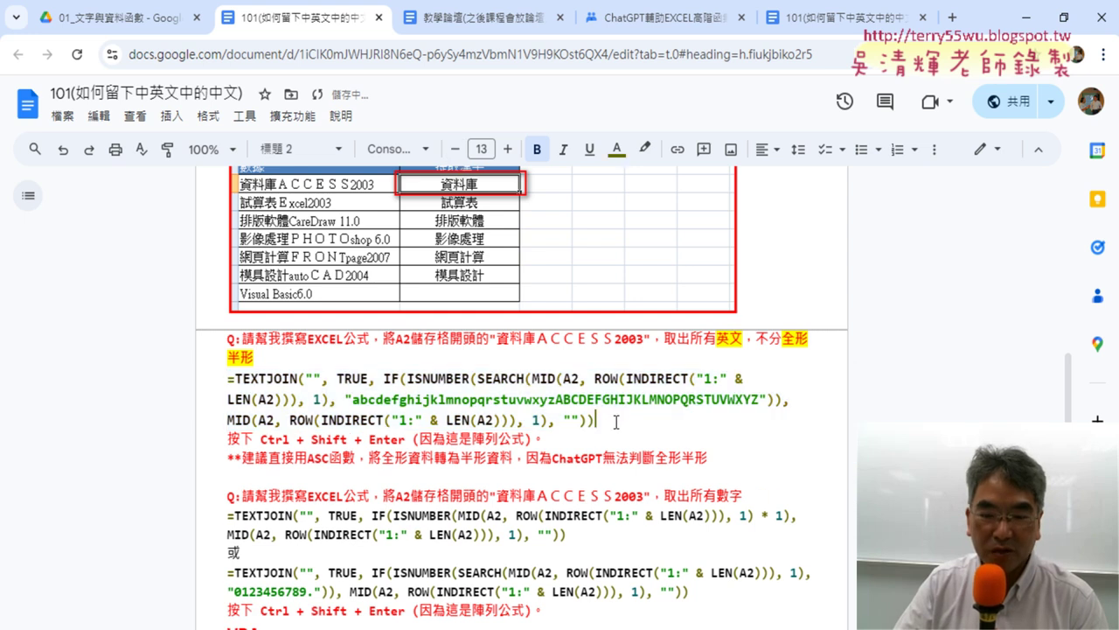
pyautogui.moveTo(616, 422); pyautogui.dragTo(226, 379)
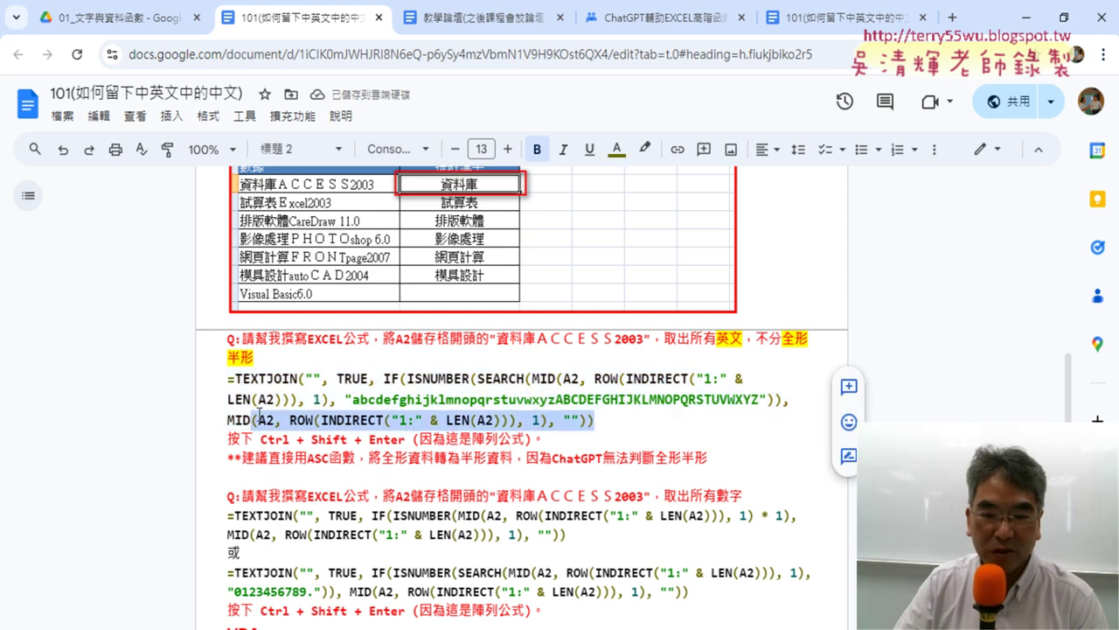
pyautogui.click(654, 151)
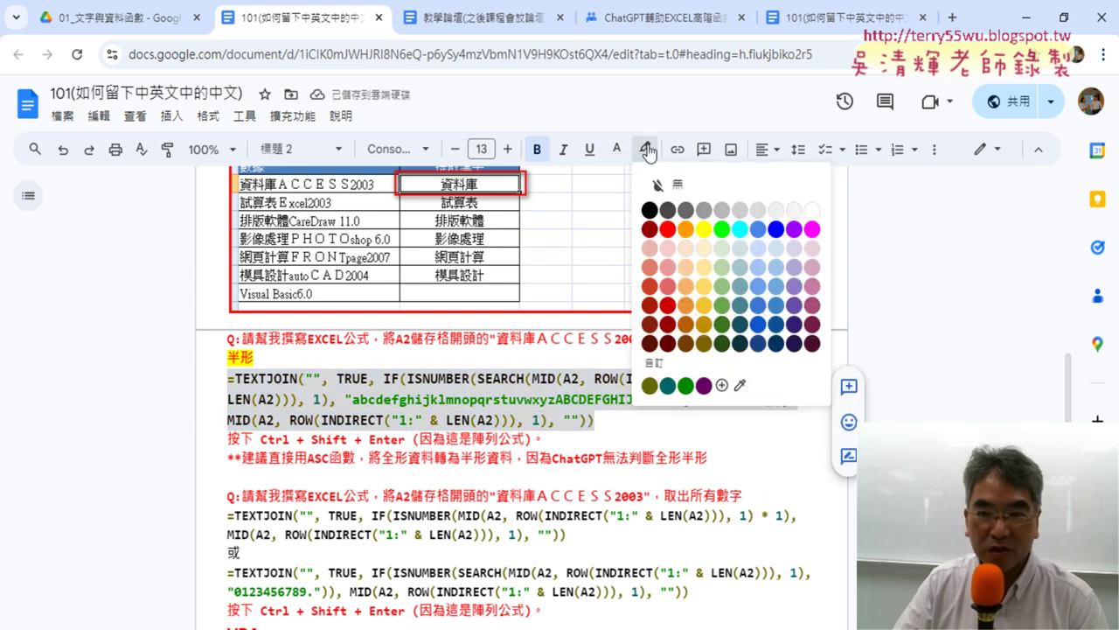
pyautogui.click(705, 233)
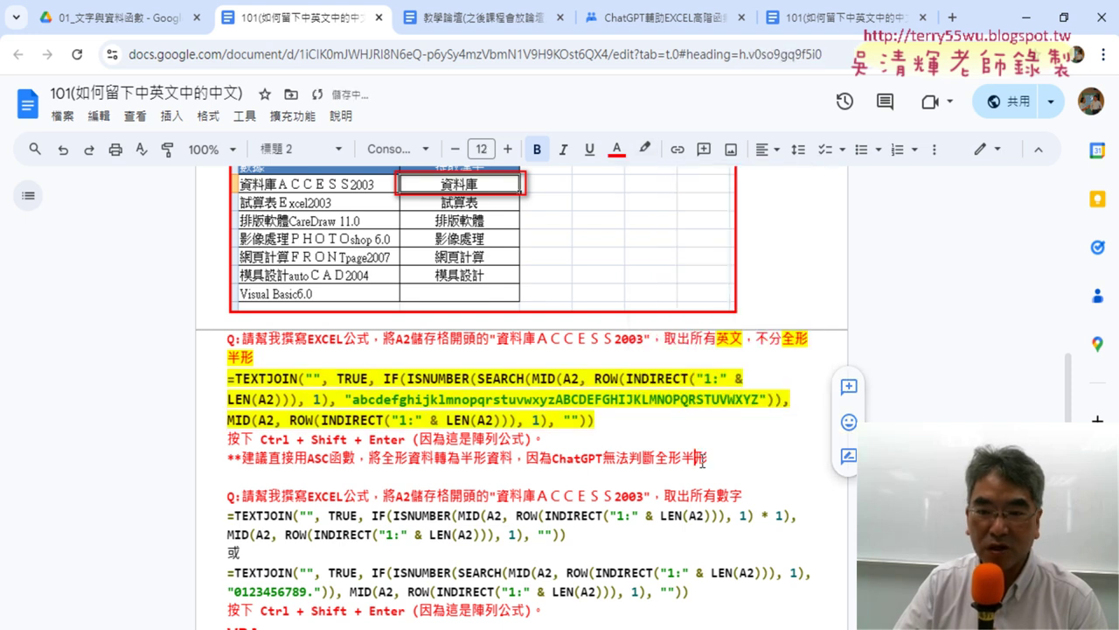
# Step: Make the quoted alphabet string in the formula 14 pt and red
pyautogui.moveTo(596, 421); pyautogui.dragTo(369, 413)
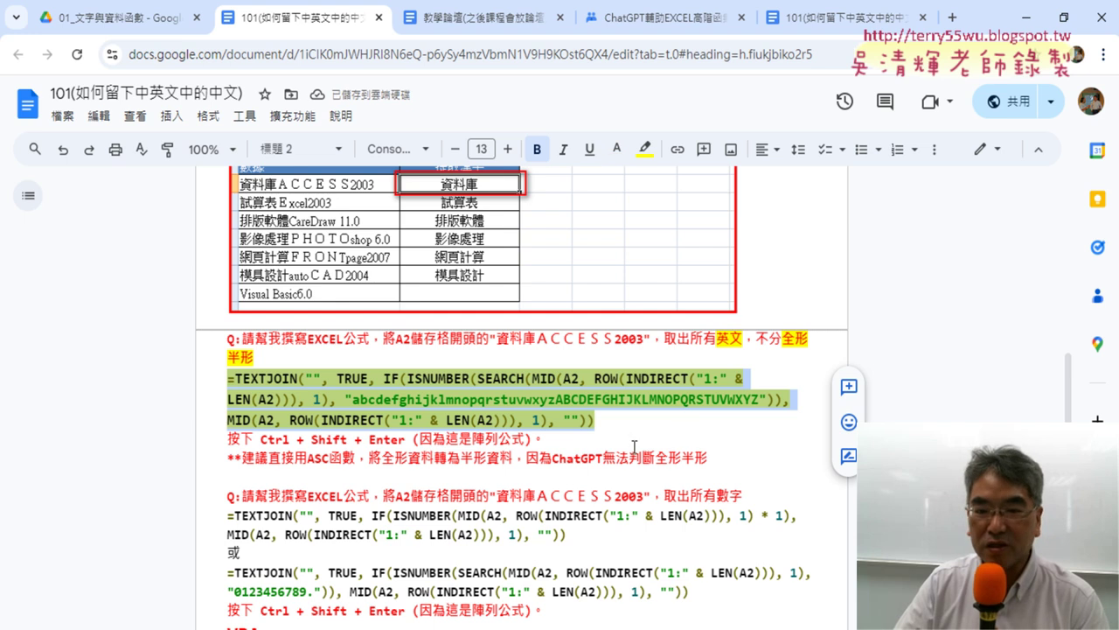
pyautogui.click(564, 435)
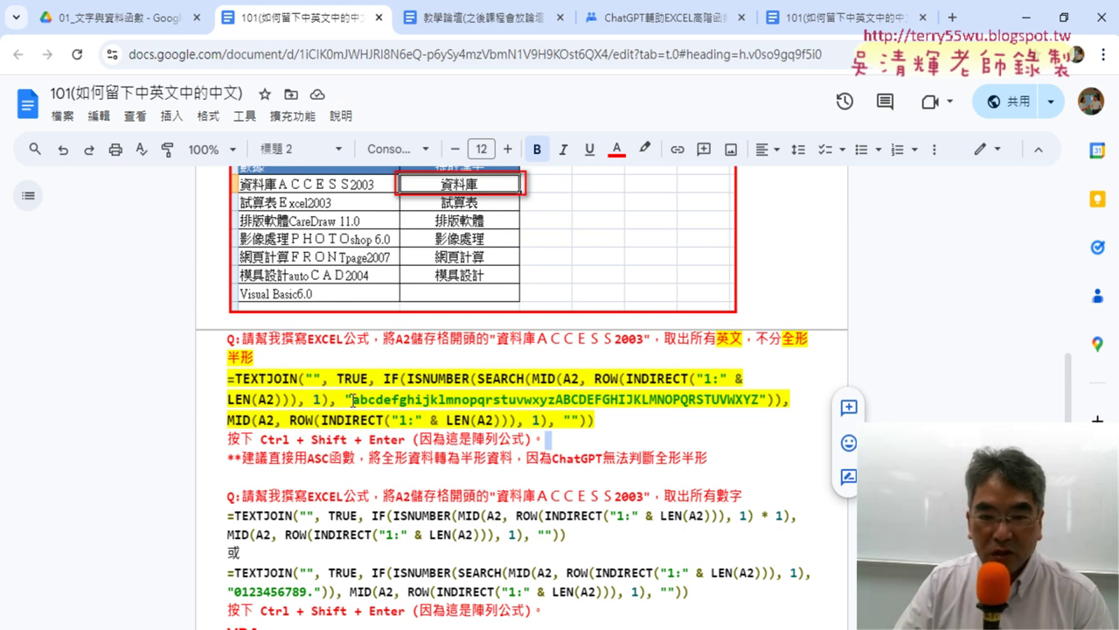
pyautogui.moveTo(352, 399); pyautogui.dragTo(757, 399)
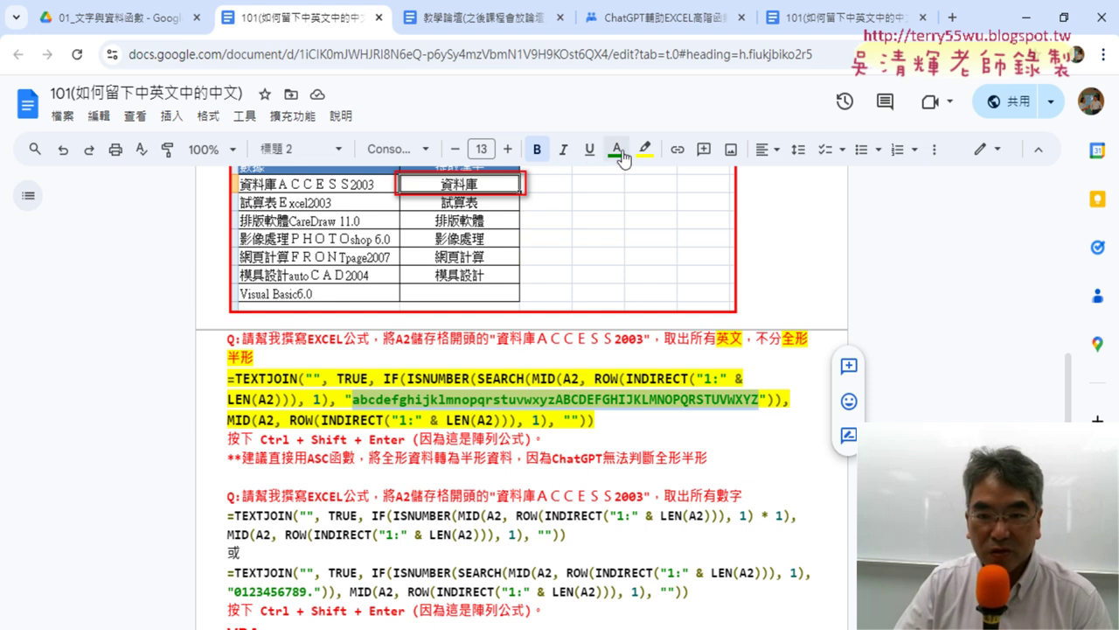
pyautogui.click(508, 149)
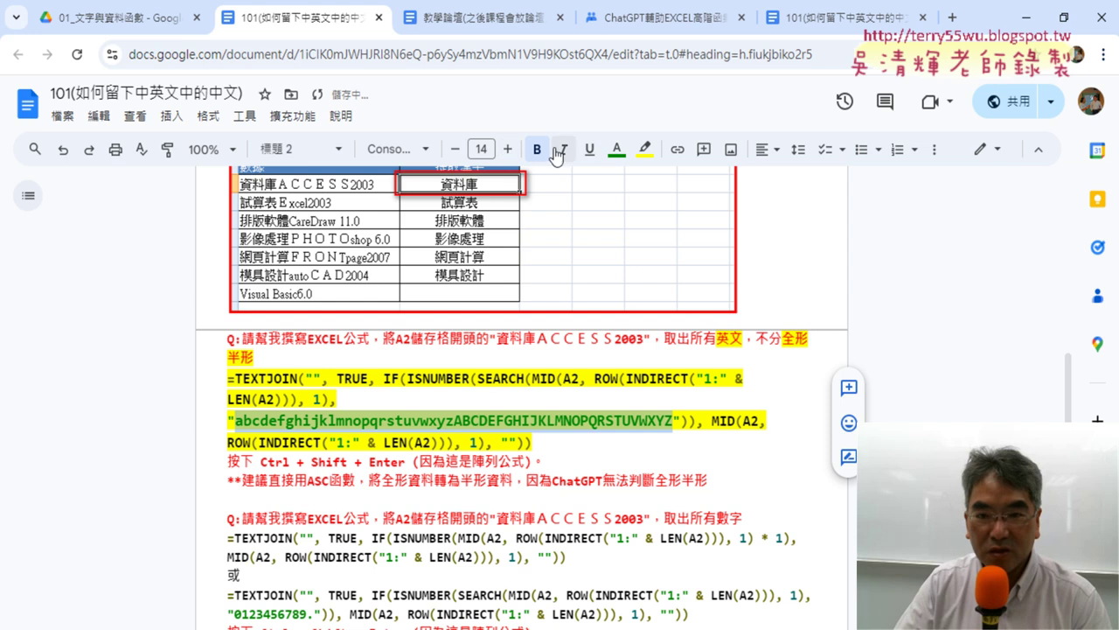
pyautogui.click(616, 150)
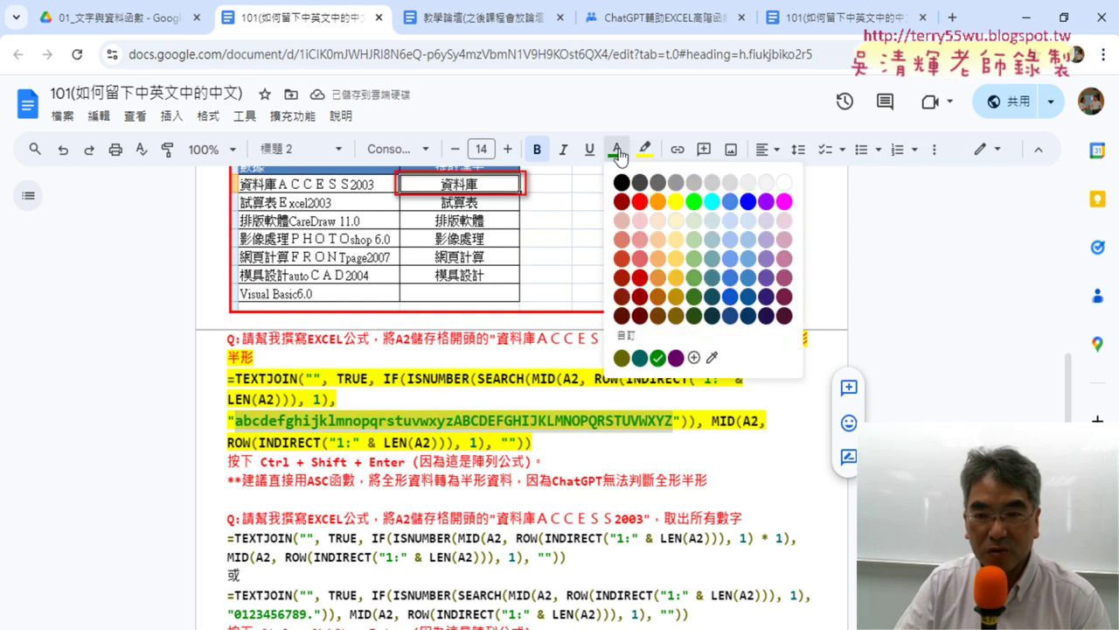
pyautogui.click(639, 201)
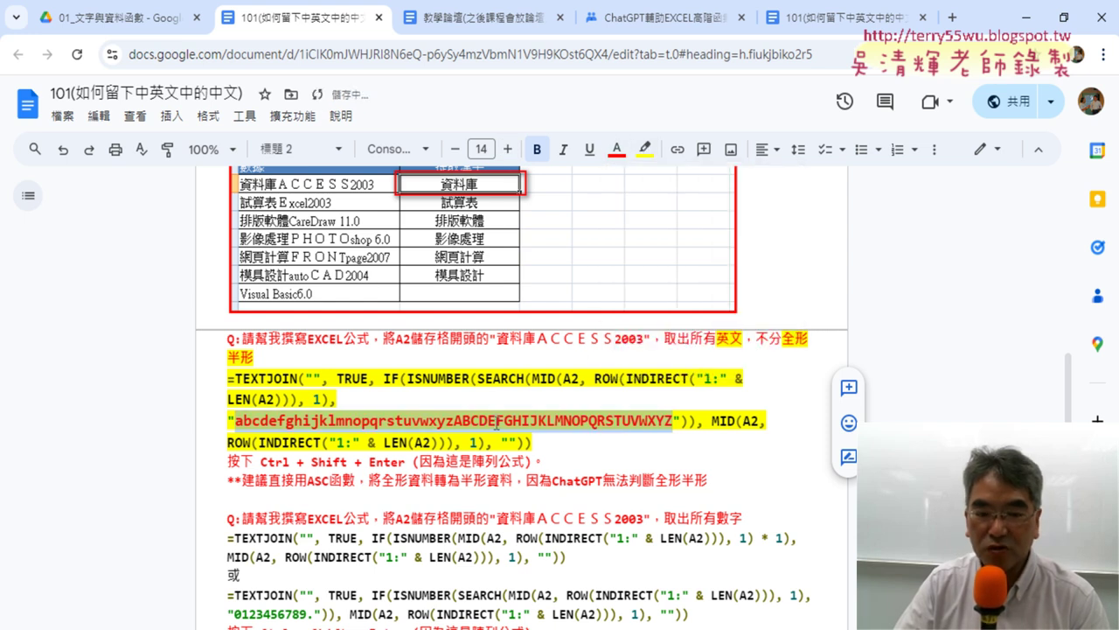
# Step: Start highlighting the 'Ctrl + Shift + Enter' text in green
pyautogui.moveTo(535, 442); pyautogui.dragTo(210, 383)
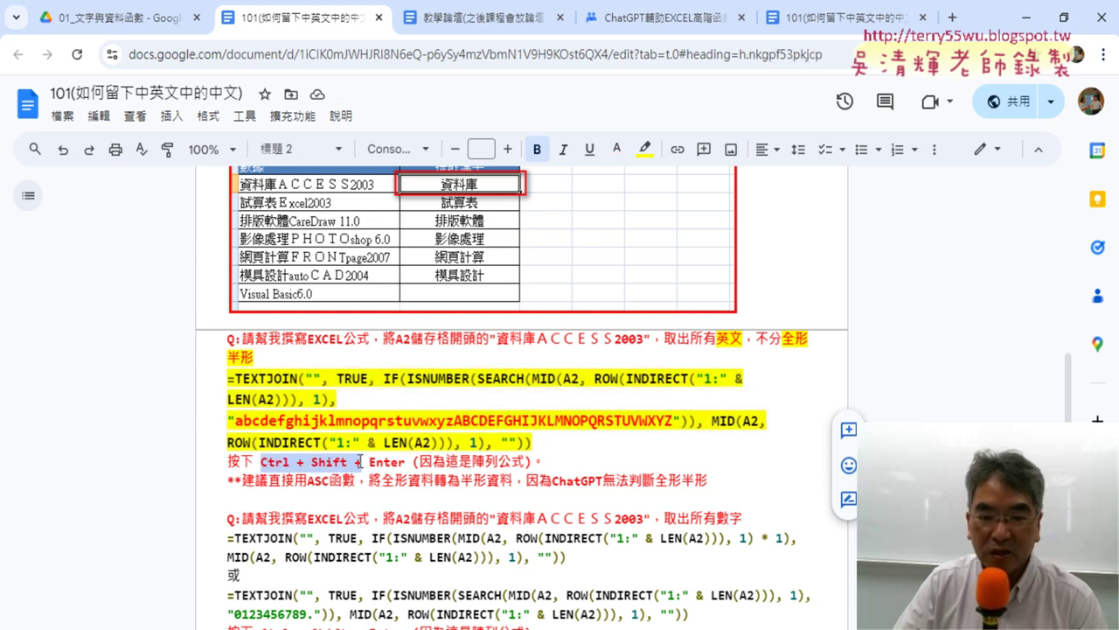
pyautogui.moveTo(261, 462); pyautogui.dragTo(406, 461)
pyautogui.click(644, 149)
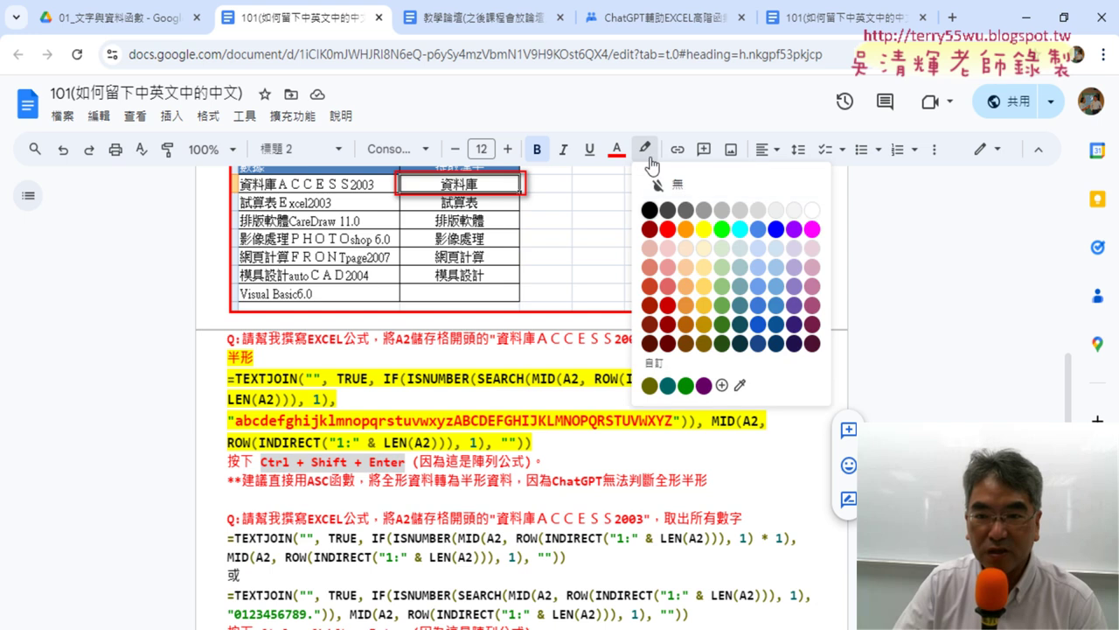
pyautogui.click(705, 219)
pyautogui.scroll(-2, 592, 448)
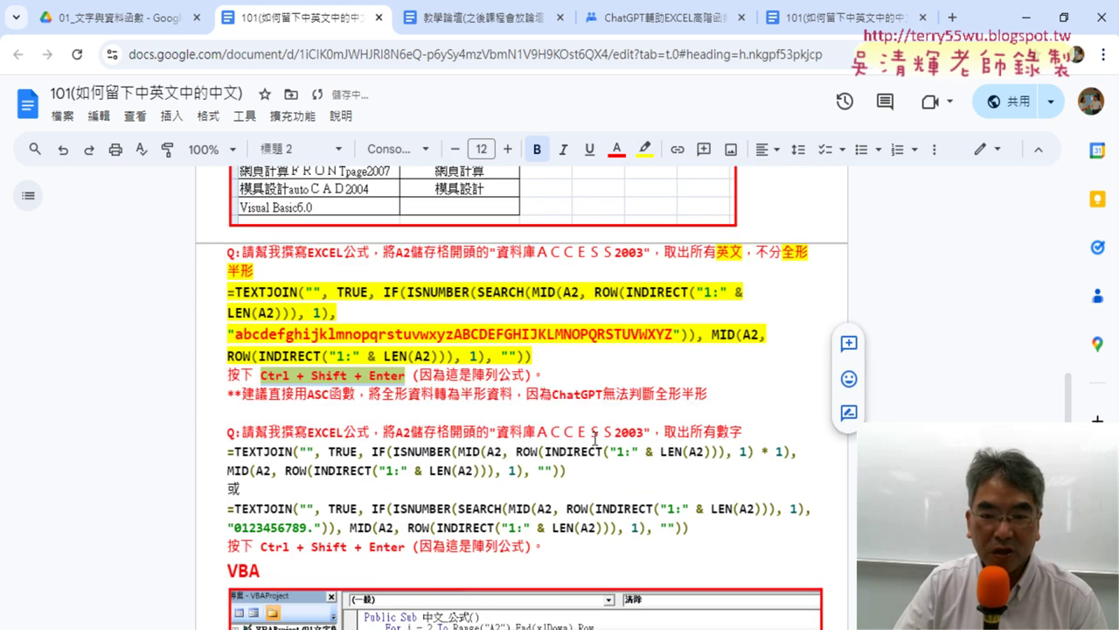
pyautogui.scroll(-2, 592, 448)
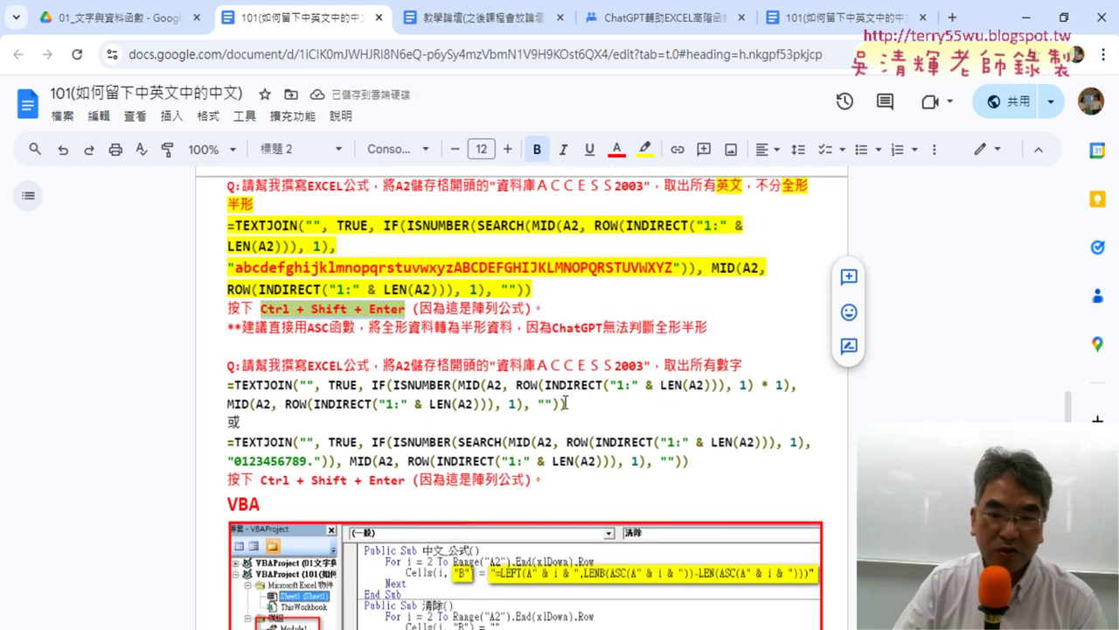
pyautogui.scroll(-2, 565, 398)
pyautogui.scroll(-6, 565, 398)
pyautogui.scroll(1, 566, 398)
pyautogui.scroll(2, 566, 398)
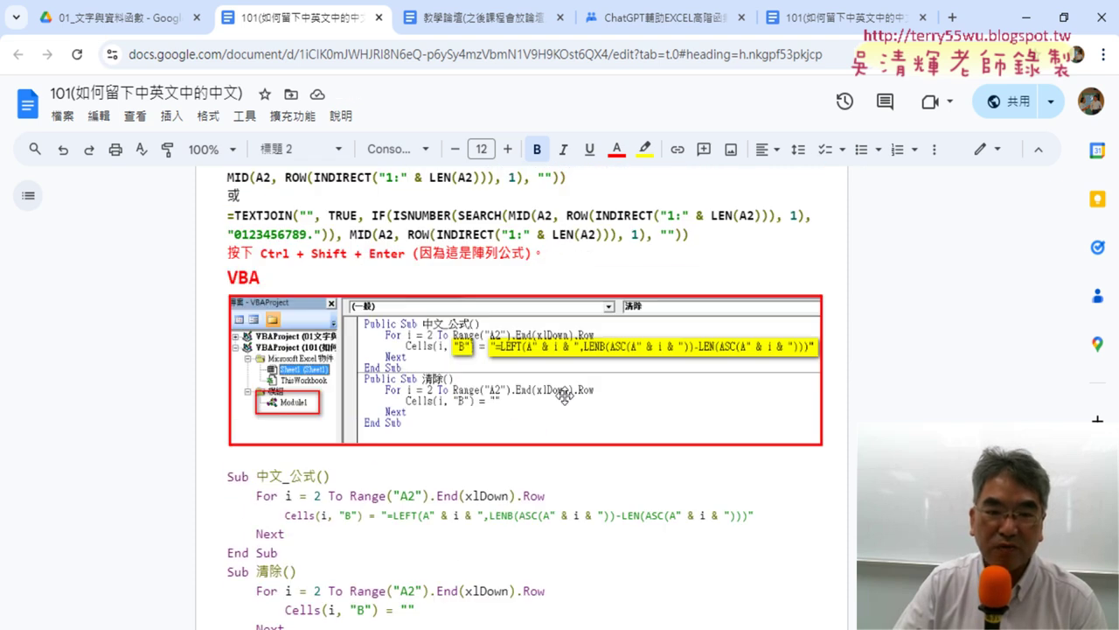
pyautogui.scroll(4, 566, 398)
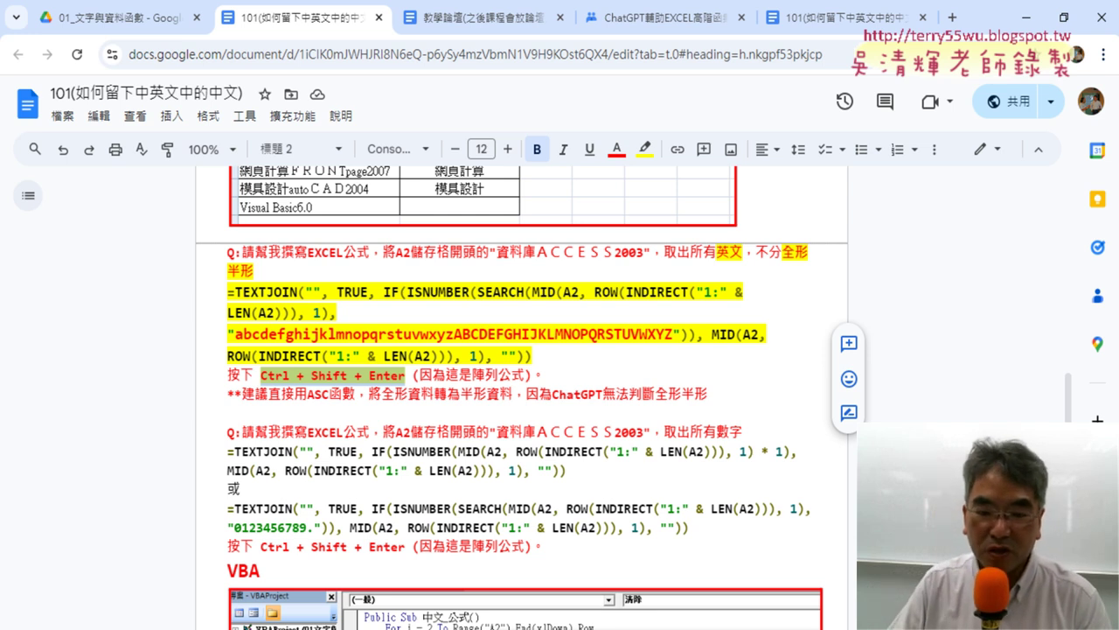
pyautogui.click(263, 560)
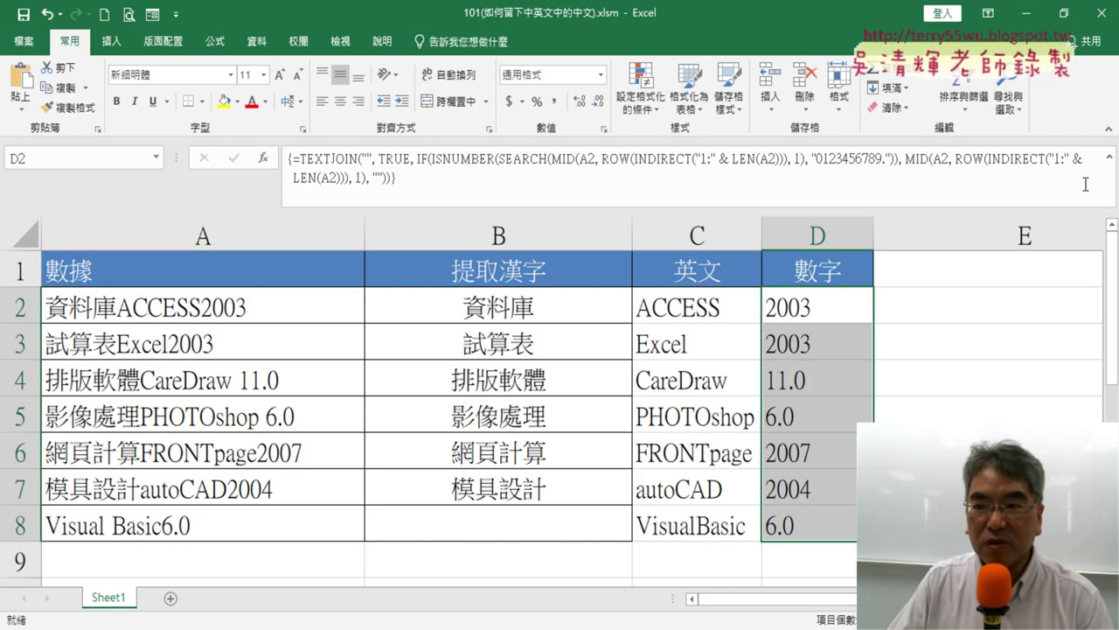
# Step: Collapse the formula bar, inspect C2's English array formula, and select the source data A2:A8
pyautogui.click(1112, 171)
pyautogui.click(987, 367)
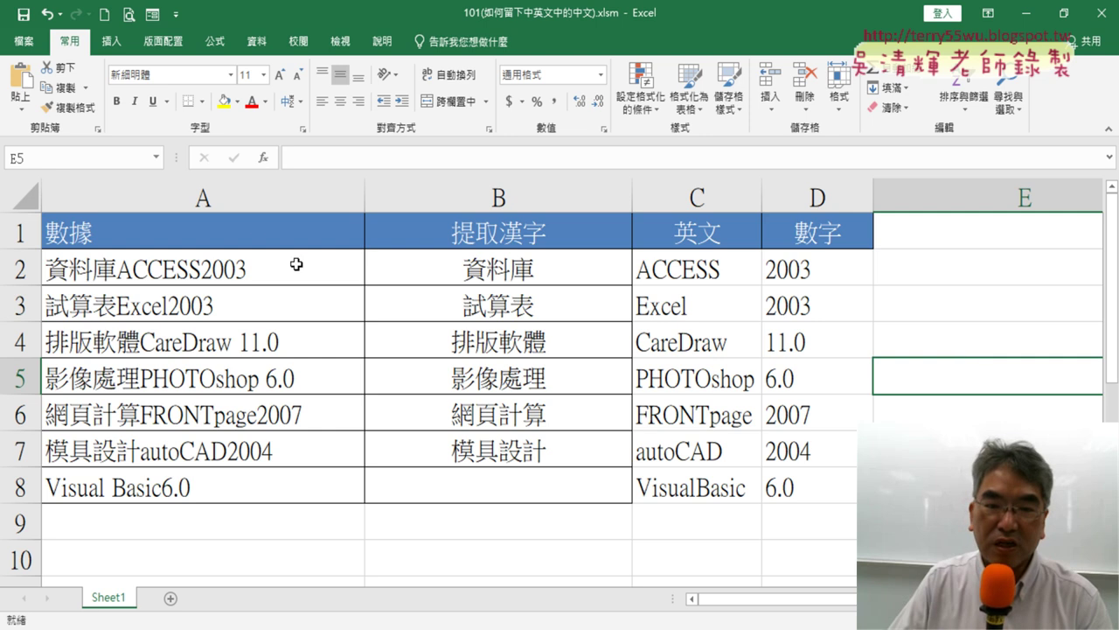
pyautogui.click(241, 197)
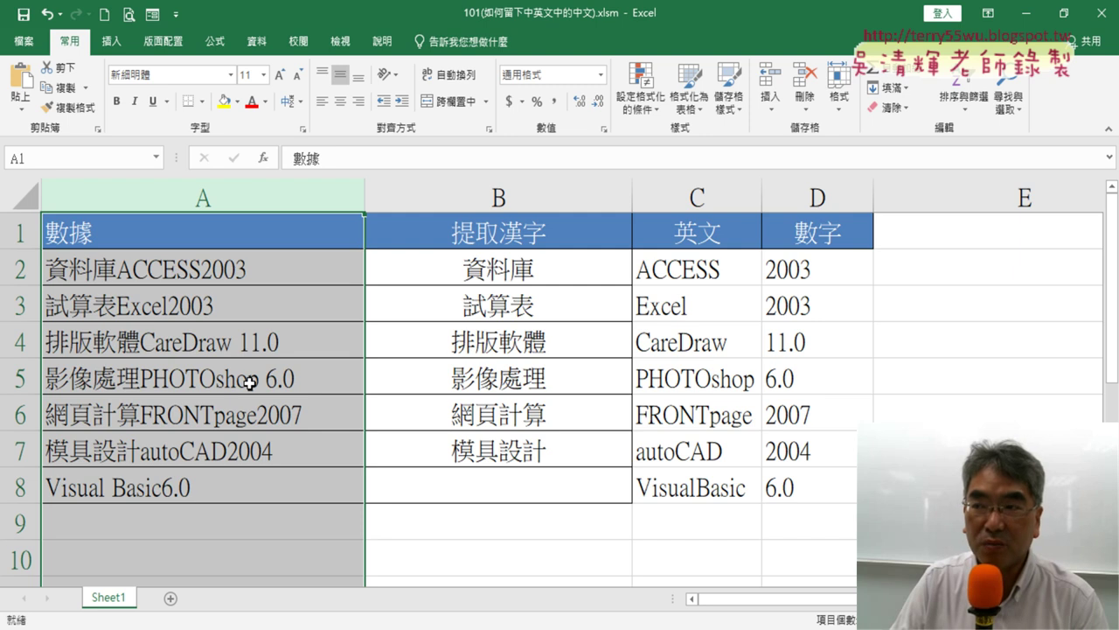
pyautogui.click(735, 278)
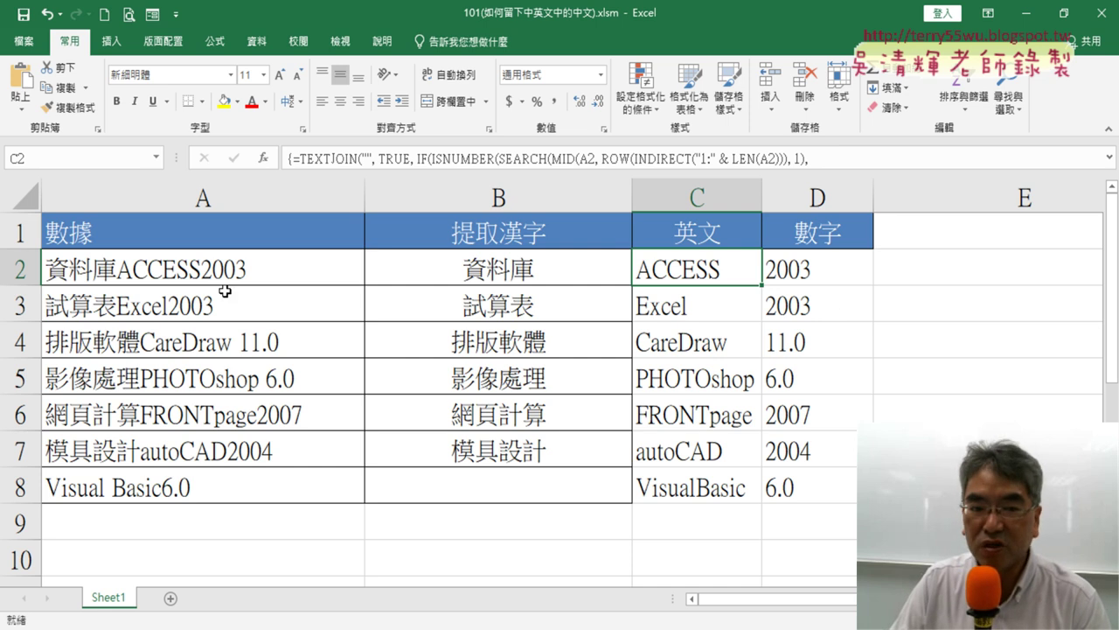
pyautogui.moveTo(232, 273); pyautogui.dragTo(243, 484)
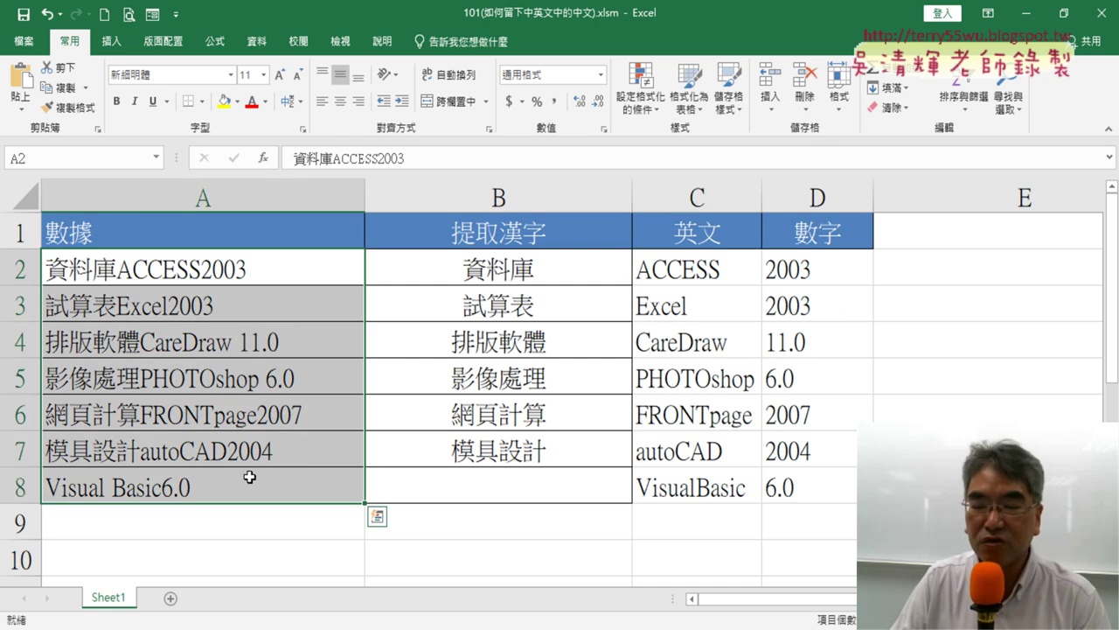